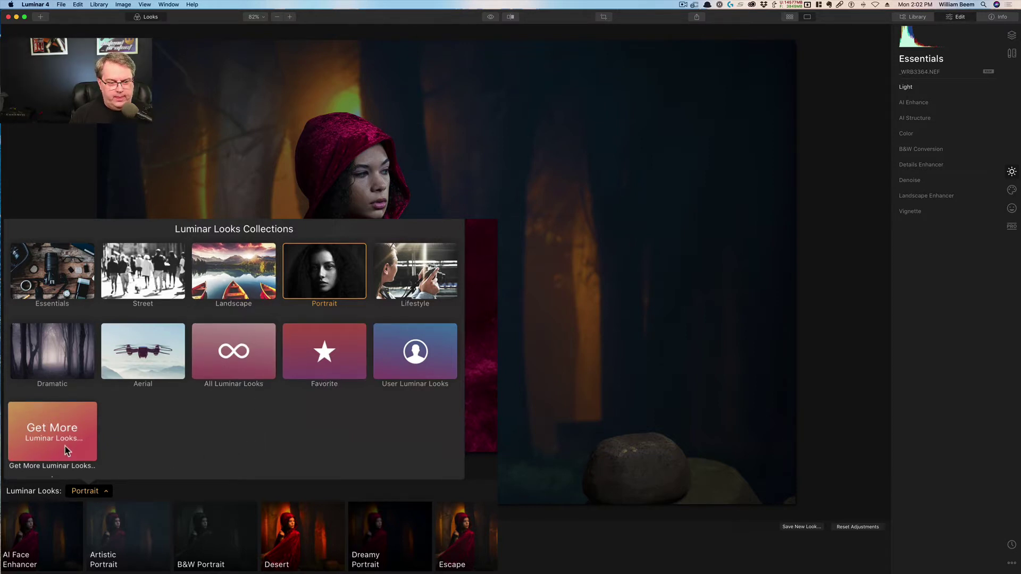
- Apply the AI Face Enhancer look from the Portrait collection and compare the photo with its original
click(105, 491)
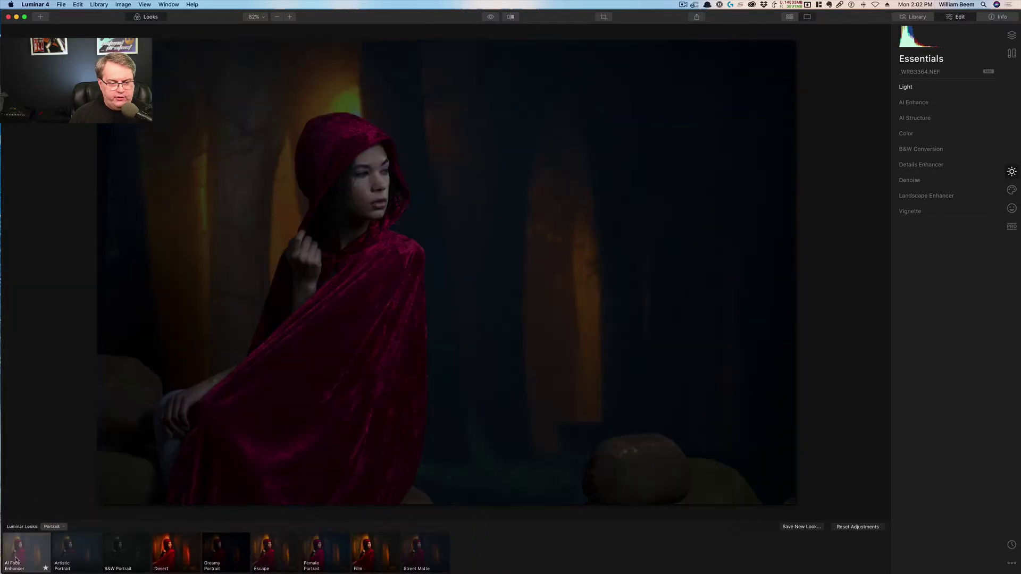
click(17, 560)
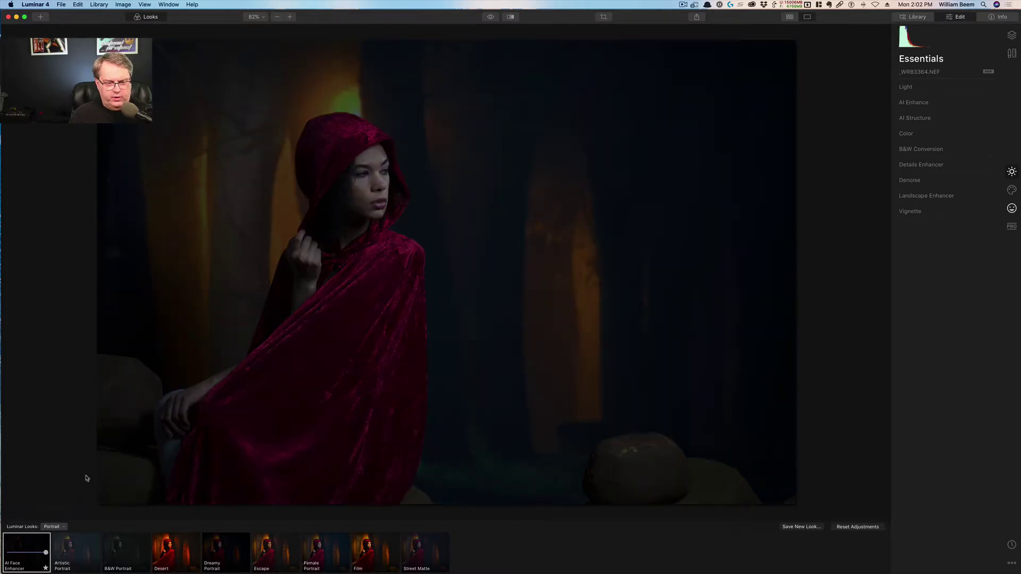
mouse_move(56, 558)
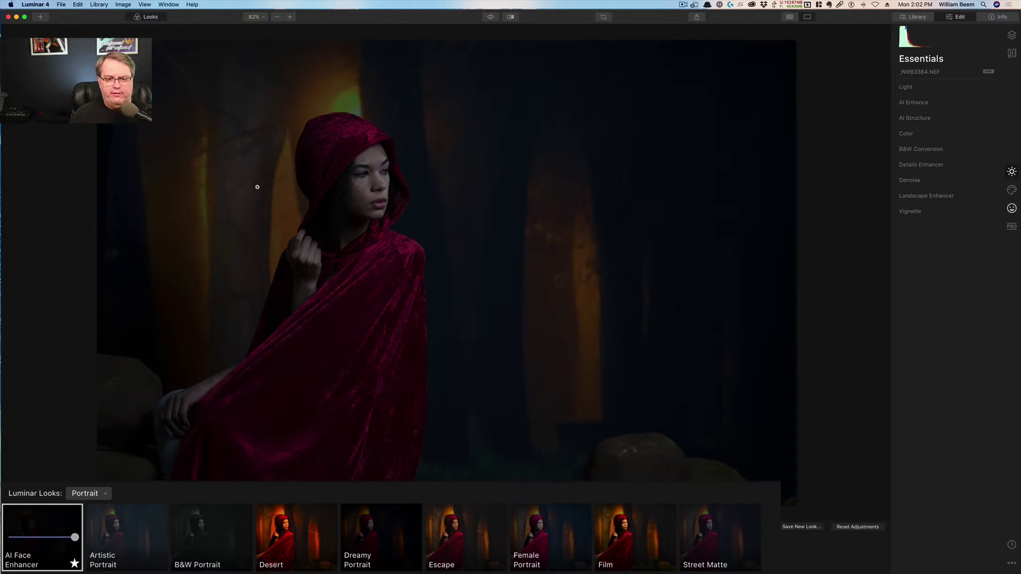
click(490, 18)
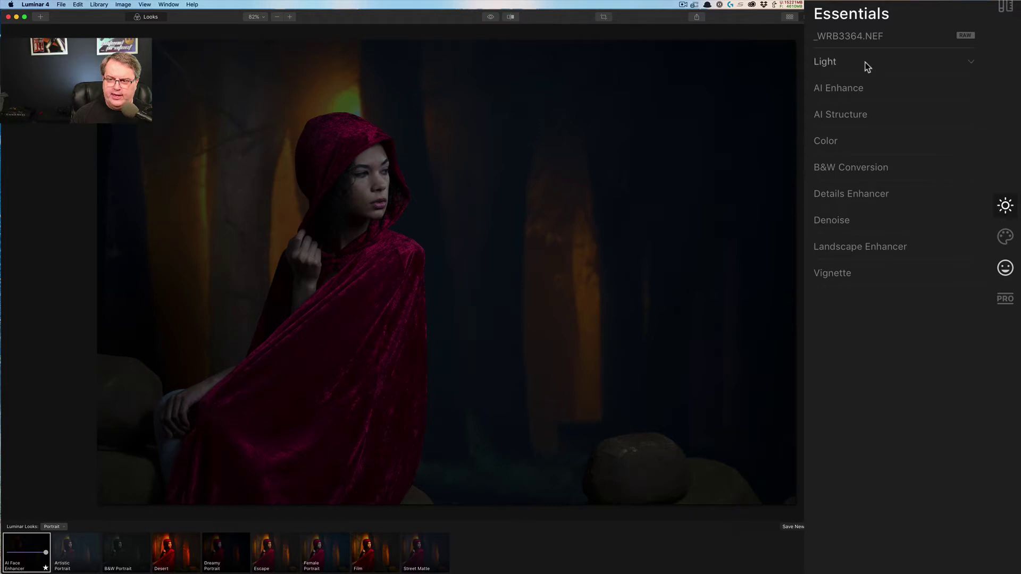
- Examine the look's AI Skin Enhancer and AI Portrait Enhancer settings and compare the photo before and after
click(1006, 269)
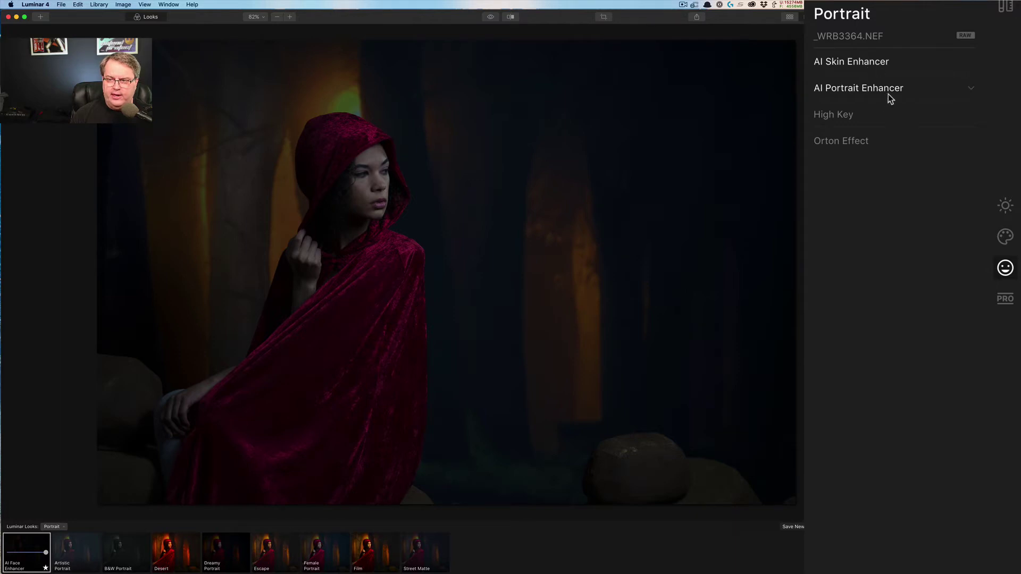
click(969, 64)
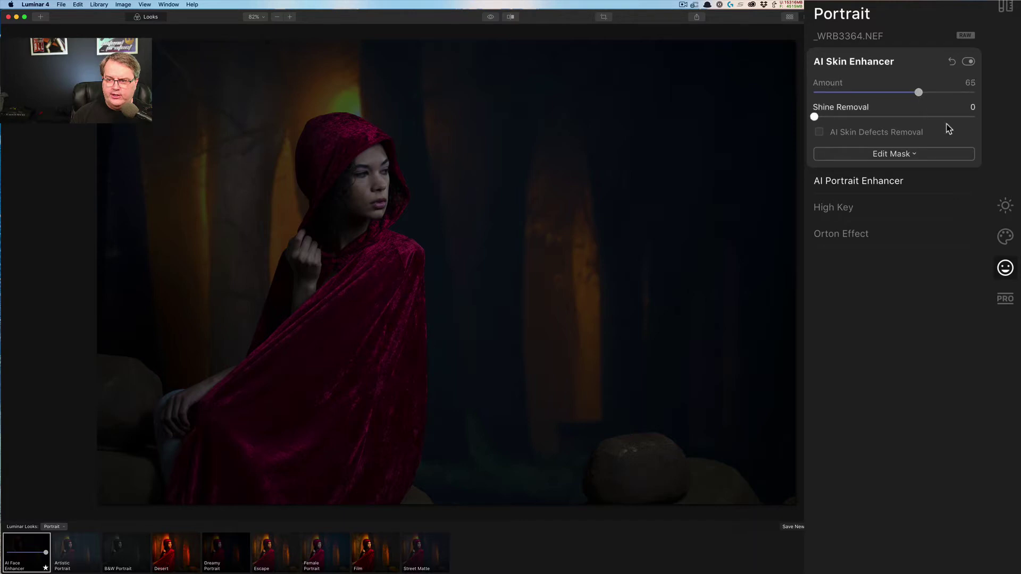
click(970, 183)
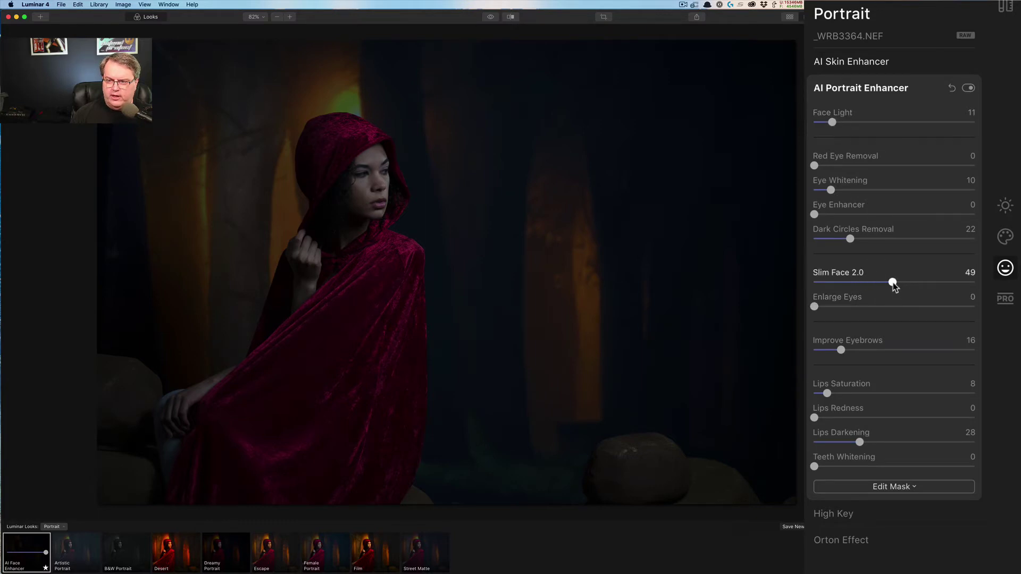
click(491, 19)
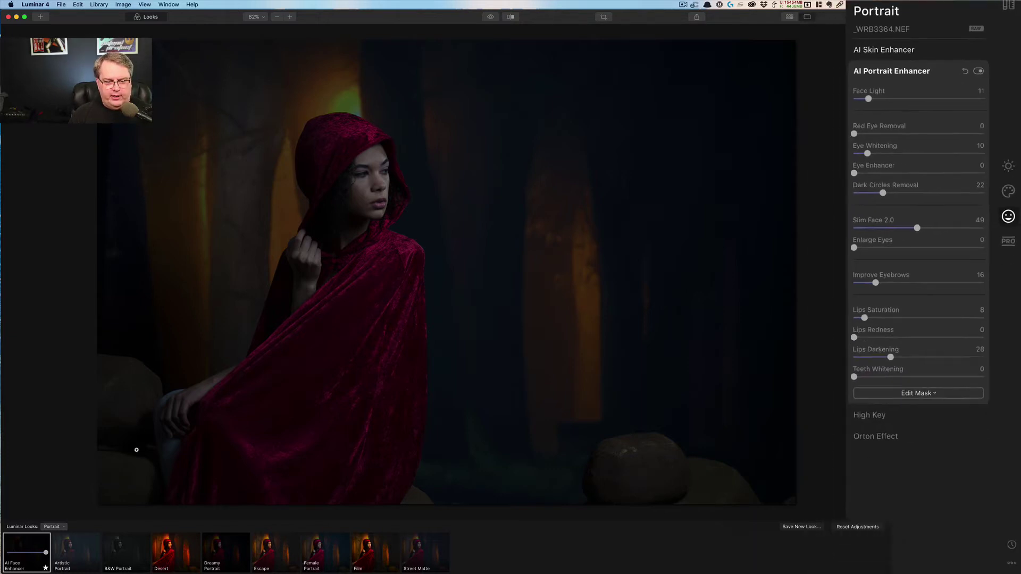
- Try the B&W Portrait look on the photo and replace it with the Desert look
click(123, 555)
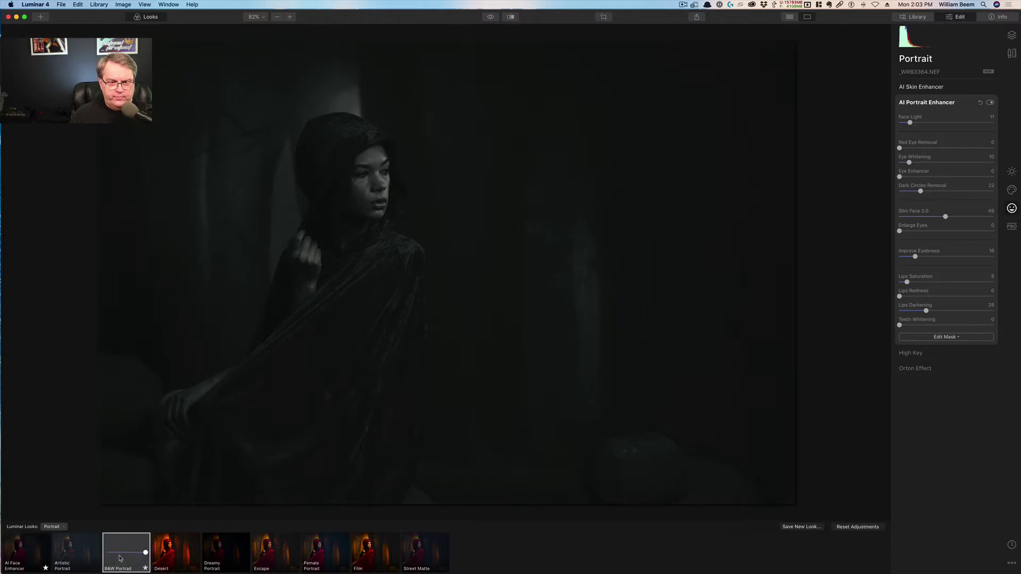
click(172, 557)
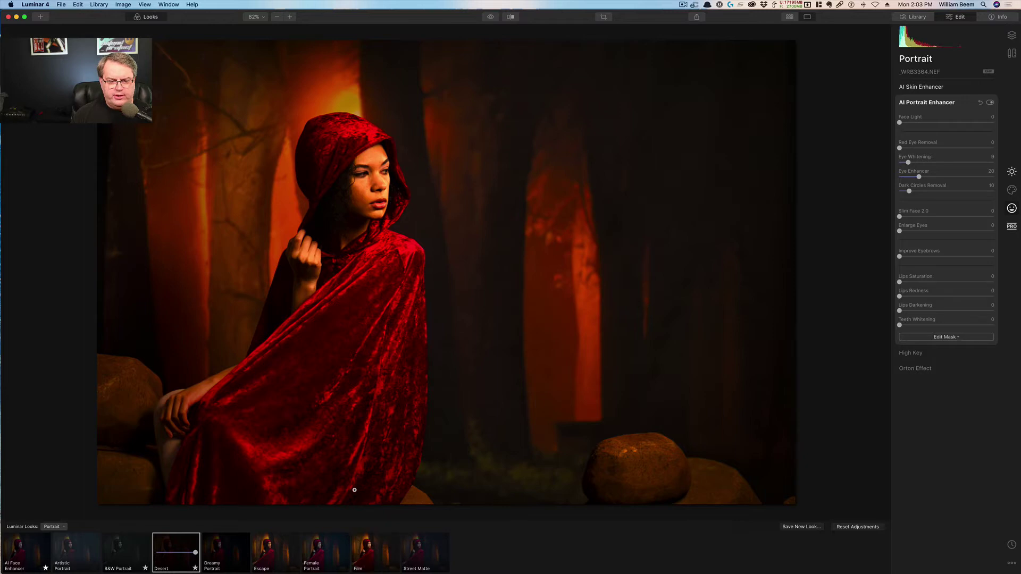
- Switch to the Essentials looks collection and apply the AI Image Enhancer look
click(63, 527)
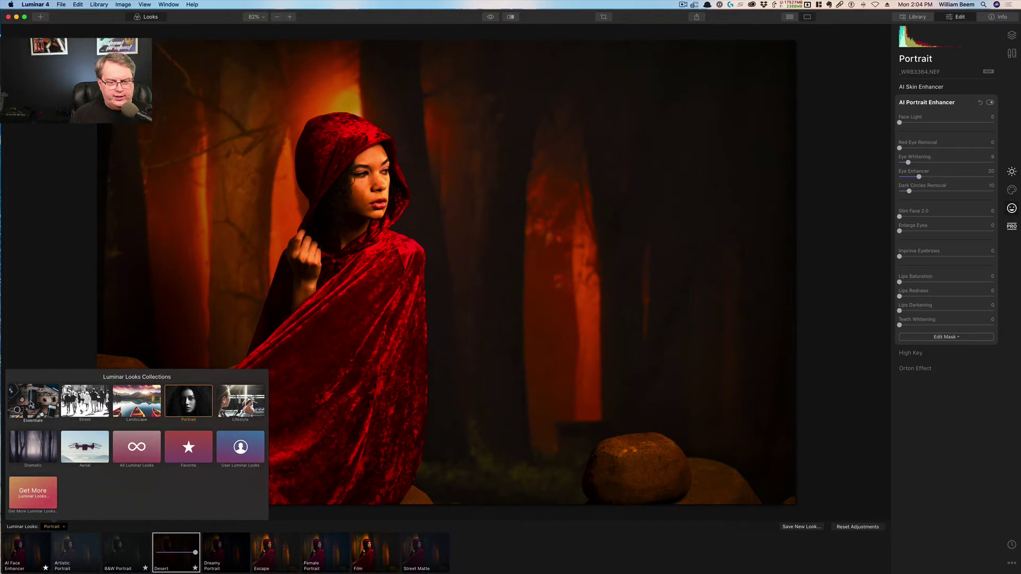
click(31, 405)
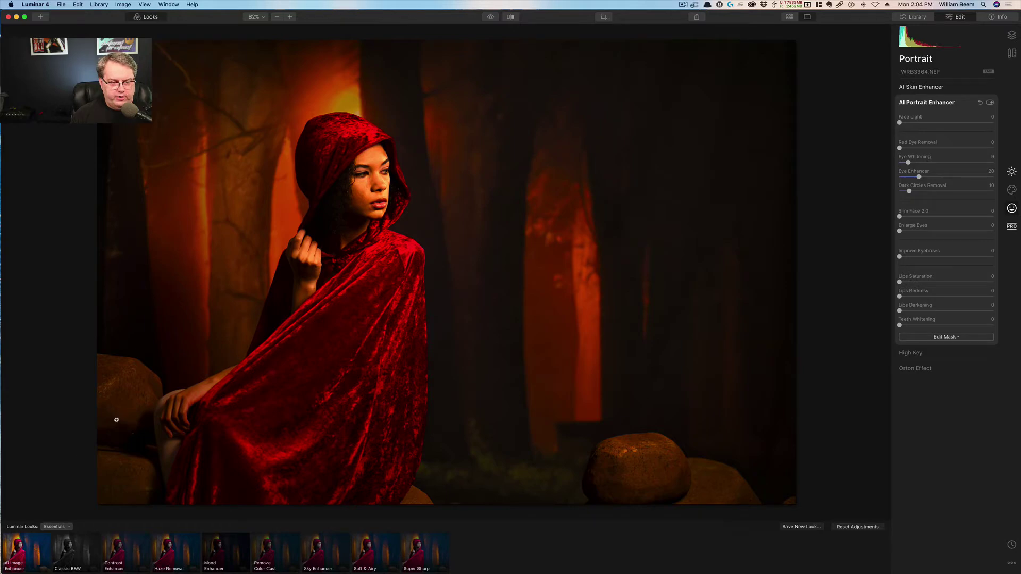
click(19, 559)
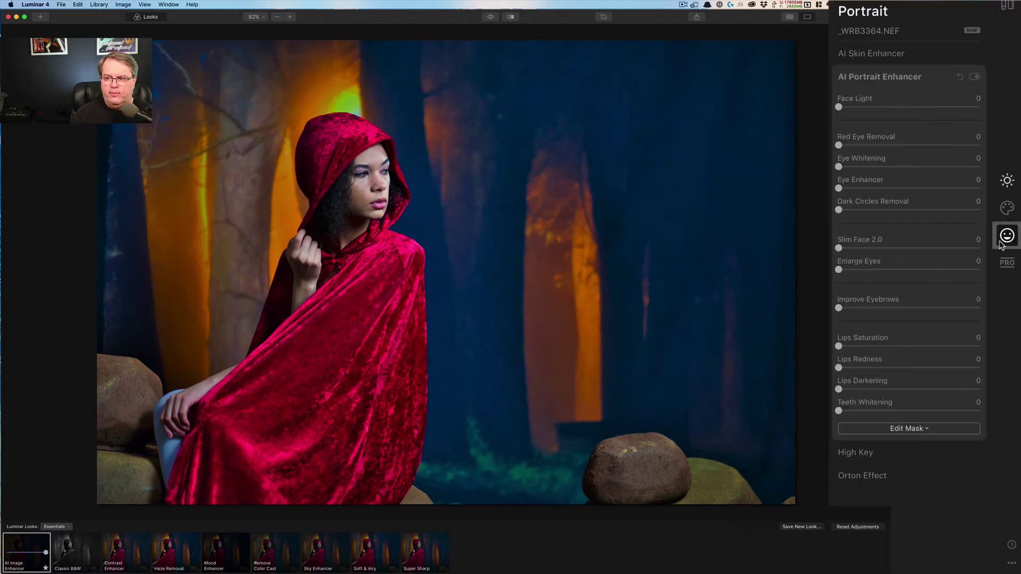
- Examine the AI Enhance and Color settings that the AI Image Enhancer look applied
click(1011, 172)
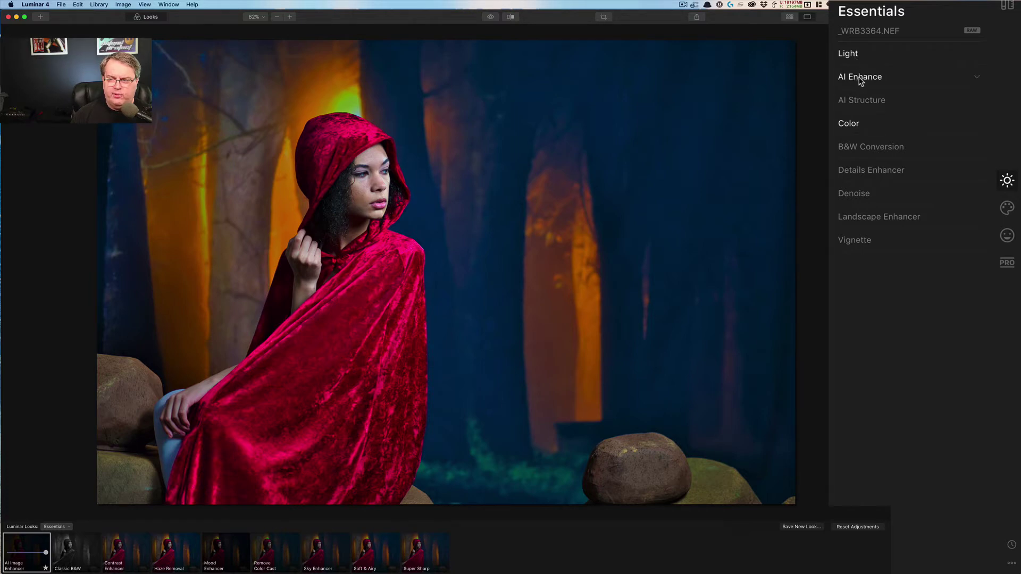
click(891, 83)
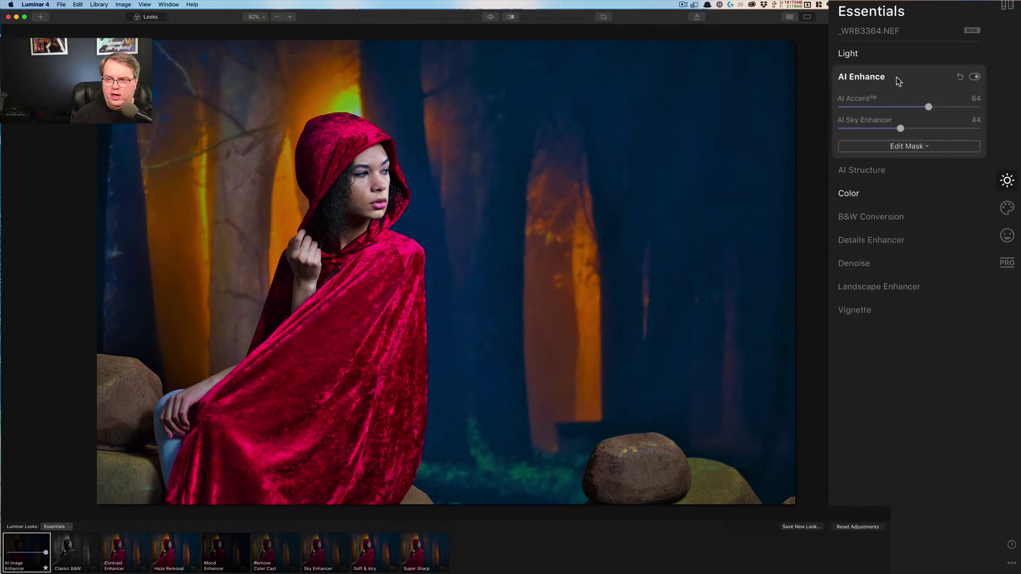
click(975, 197)
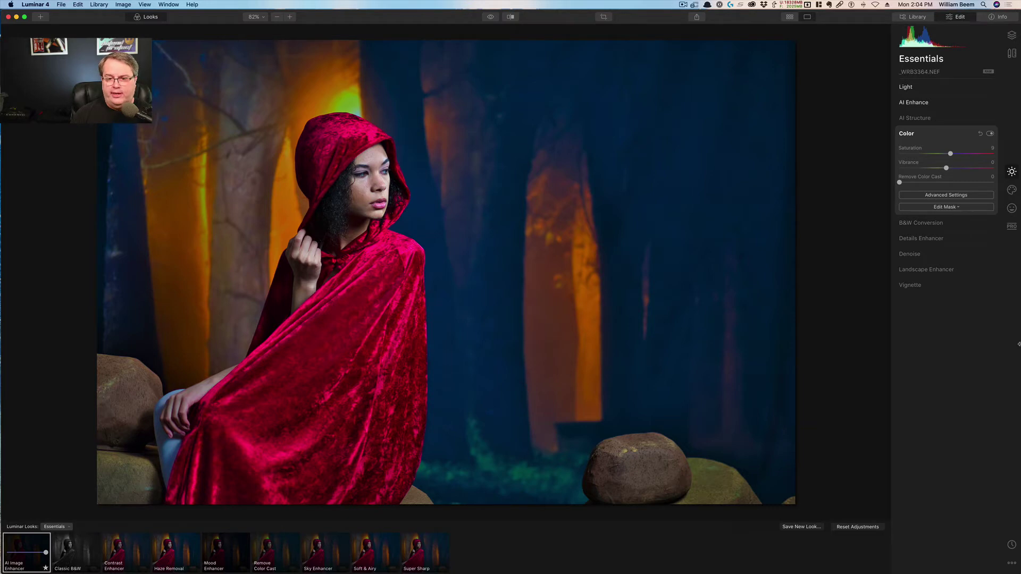
- Revert the photo to its original state and apply the Soft & Airy look
click(1011, 566)
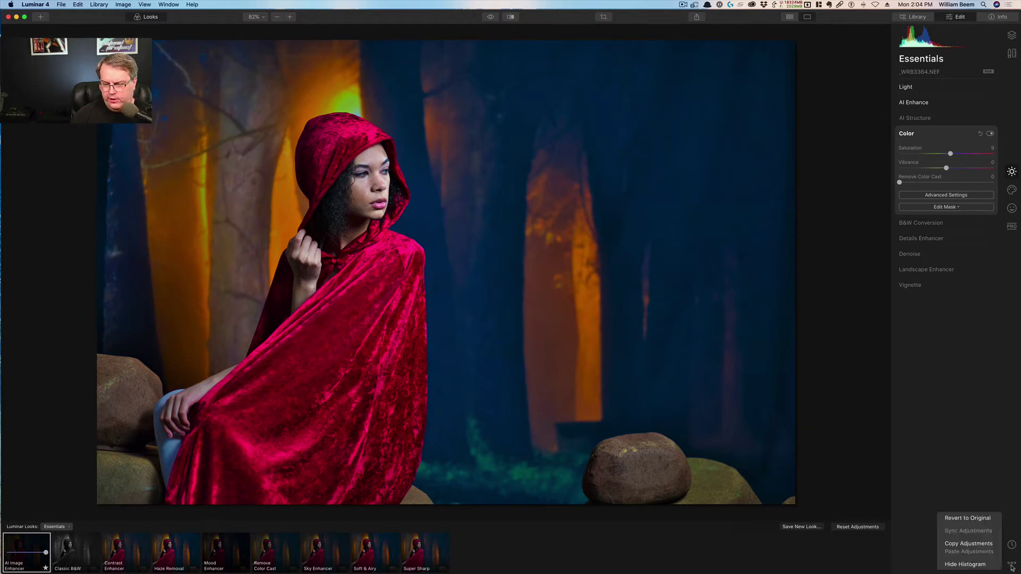
click(978, 519)
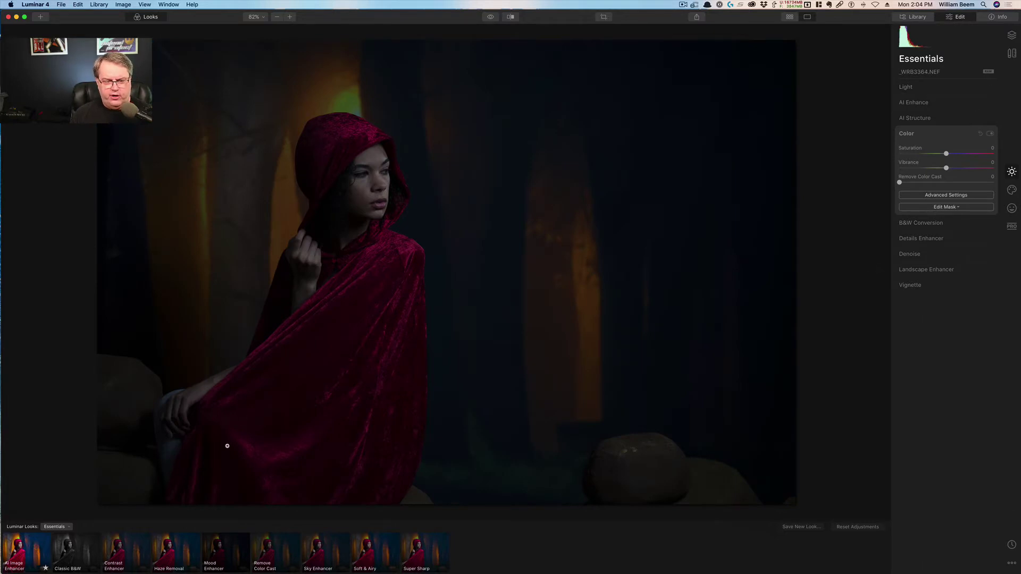
click(367, 559)
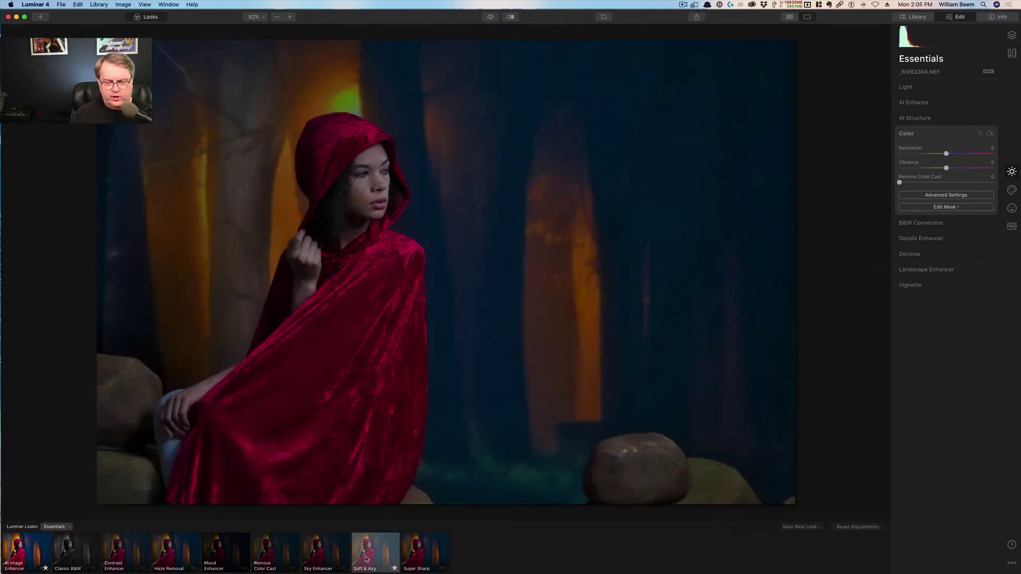
click(367, 559)
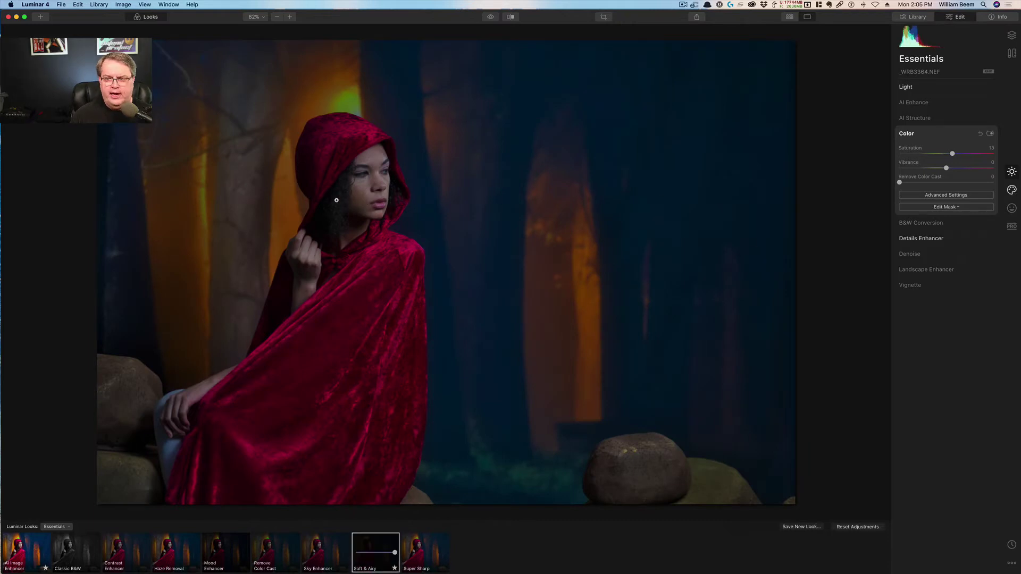
- Examine the Light, Color and Details Enhancer settings used by the Soft & Airy look
click(913, 136)
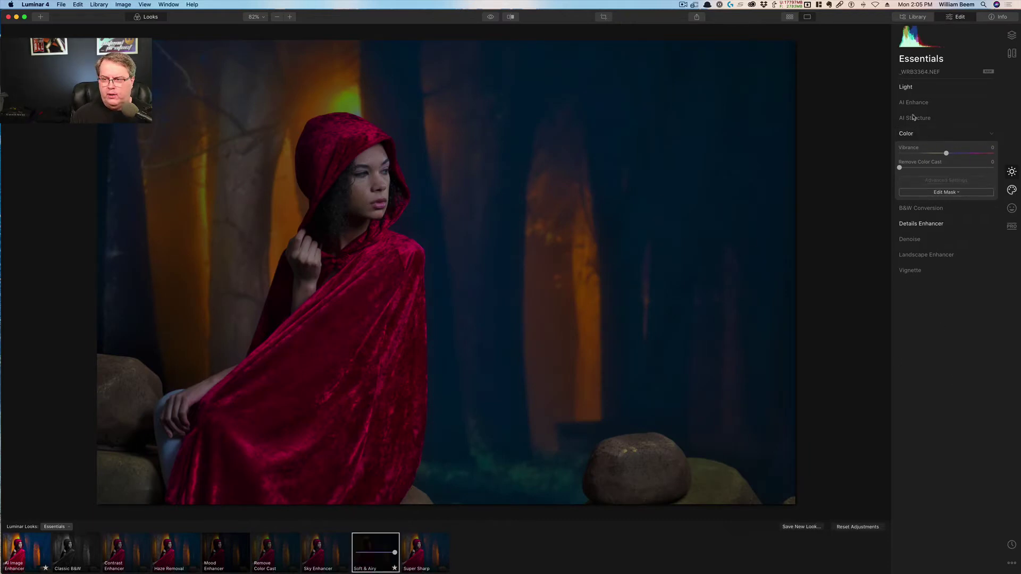
click(908, 88)
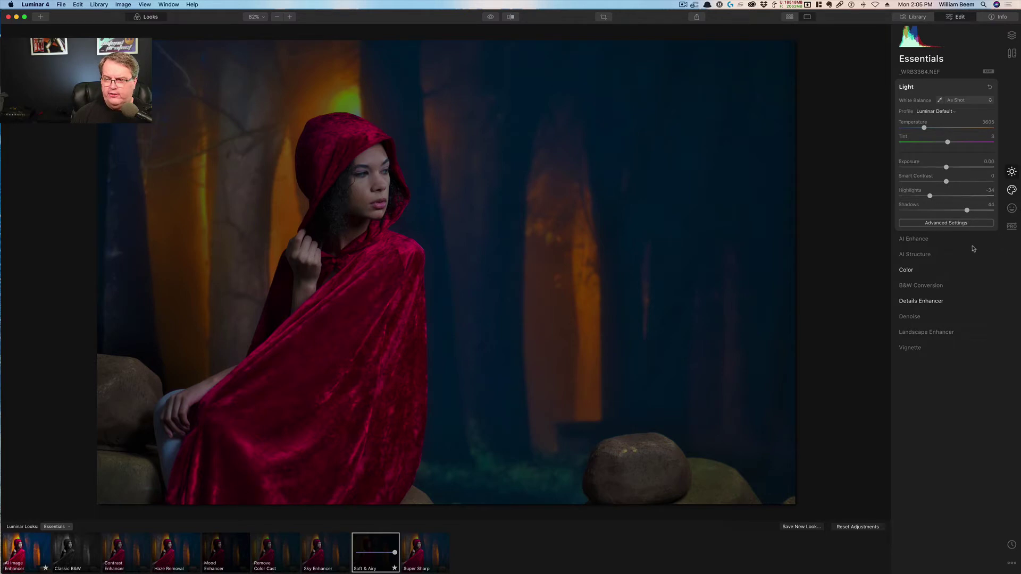
click(909, 88)
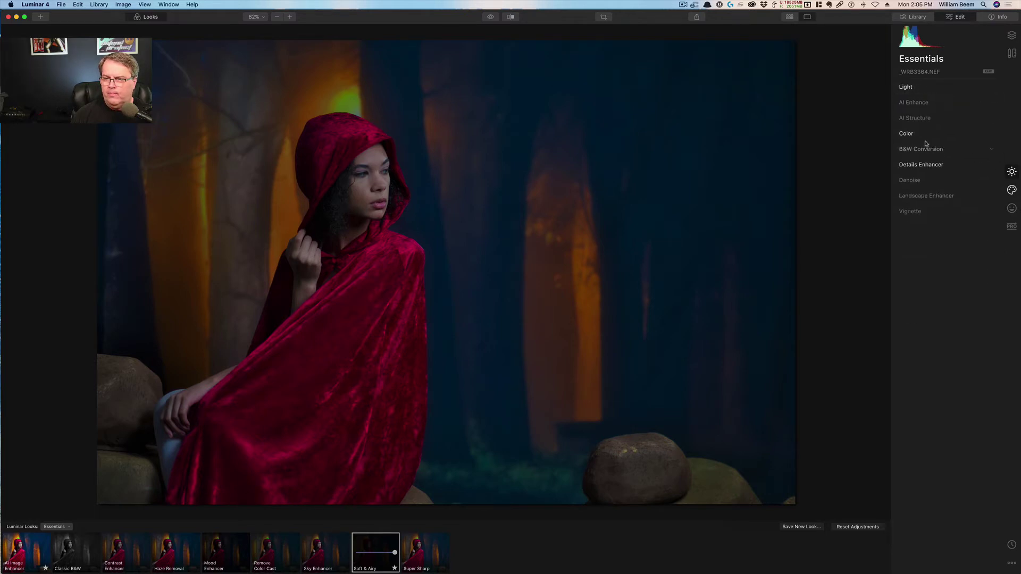
click(924, 134)
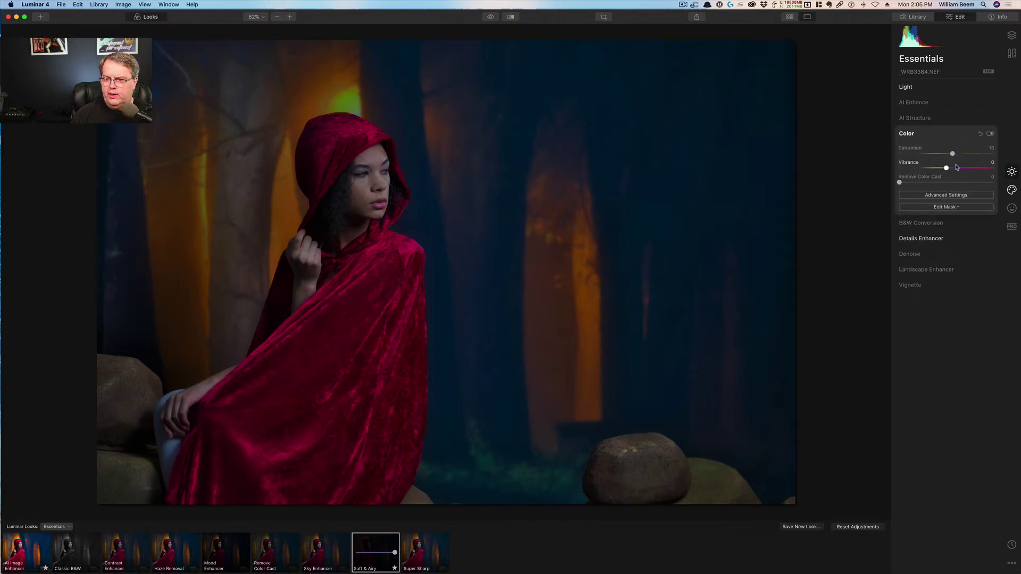
click(915, 133)
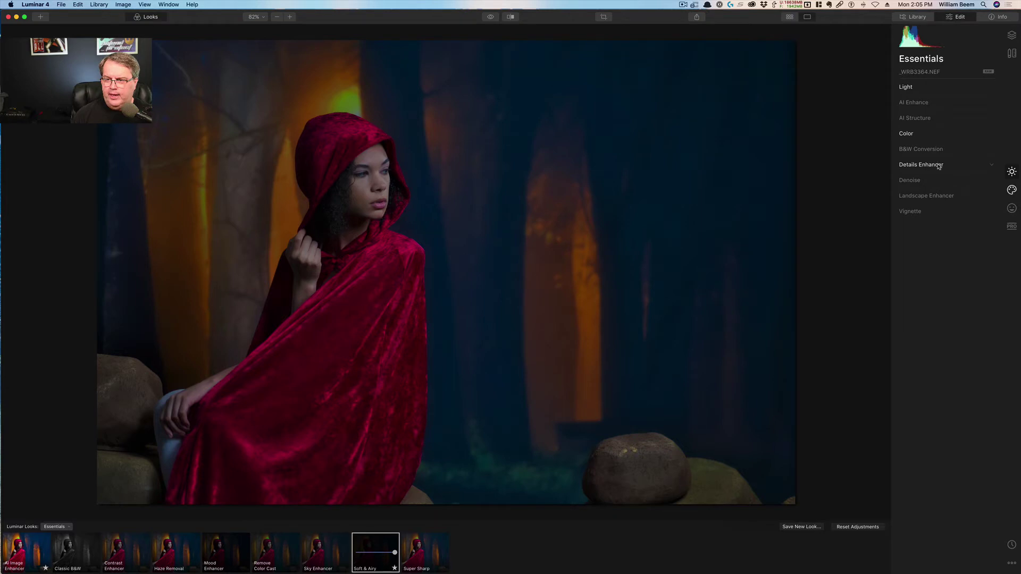
click(939, 165)
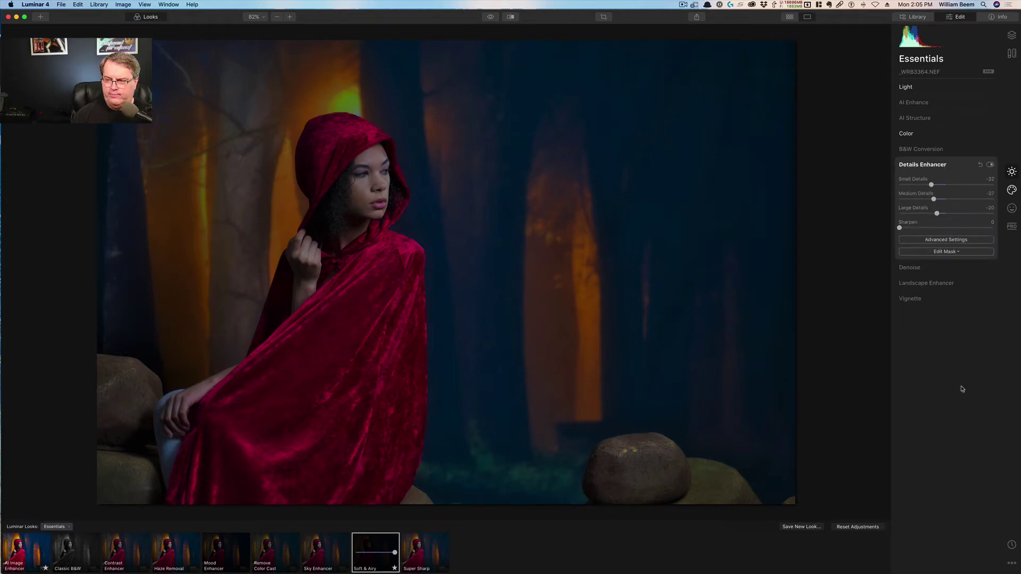
- Examine the Mystical settings among the creative adjustments of the Soft & Airy look
click(1012, 191)
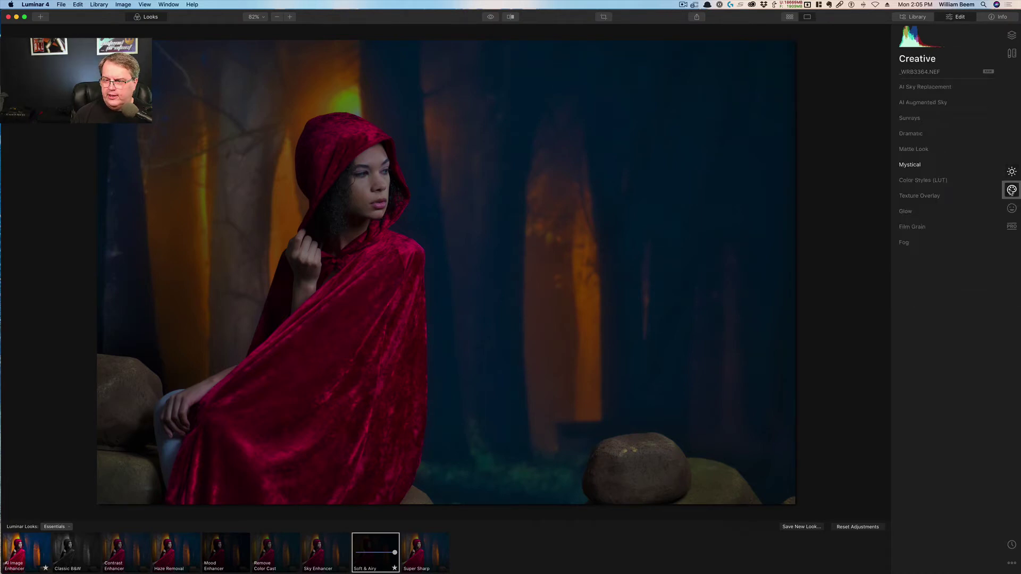
click(992, 167)
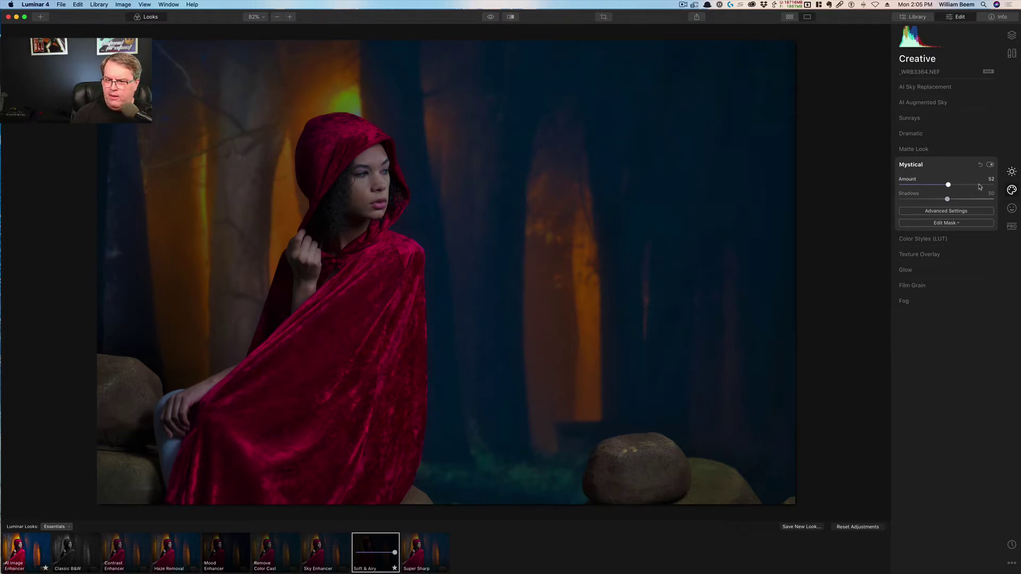
click(914, 166)
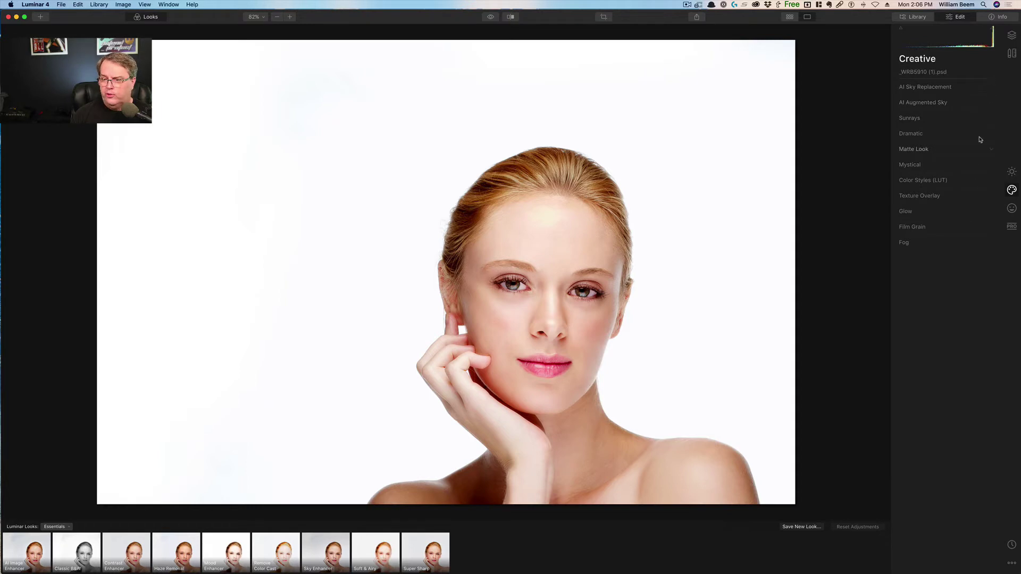
- Set Face Light to 22 and Enlarge Eyes to 28 in AI Portrait Enhancer for the blonde woman's portrait
click(1012, 209)
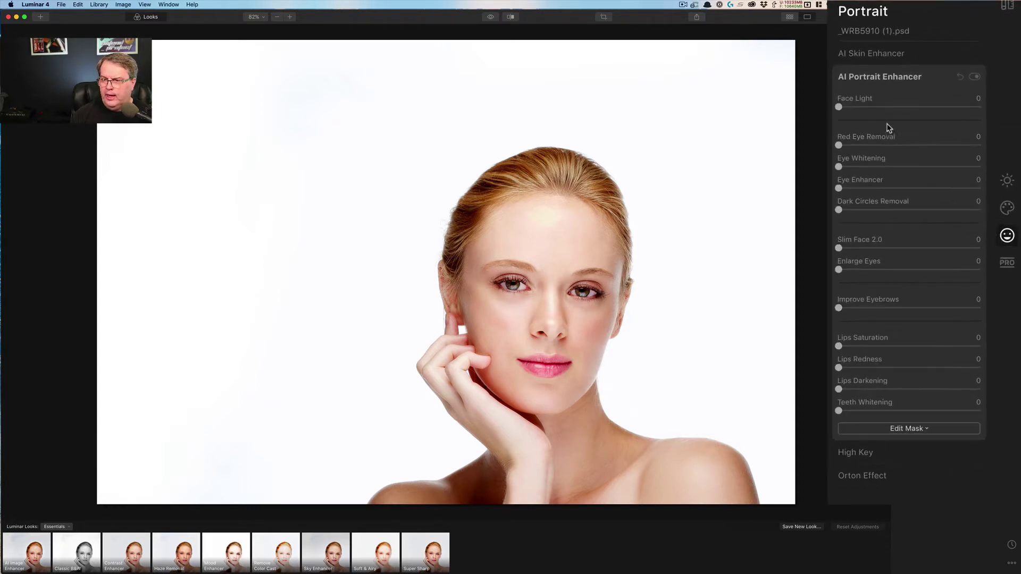
drag(839, 107, 870, 107)
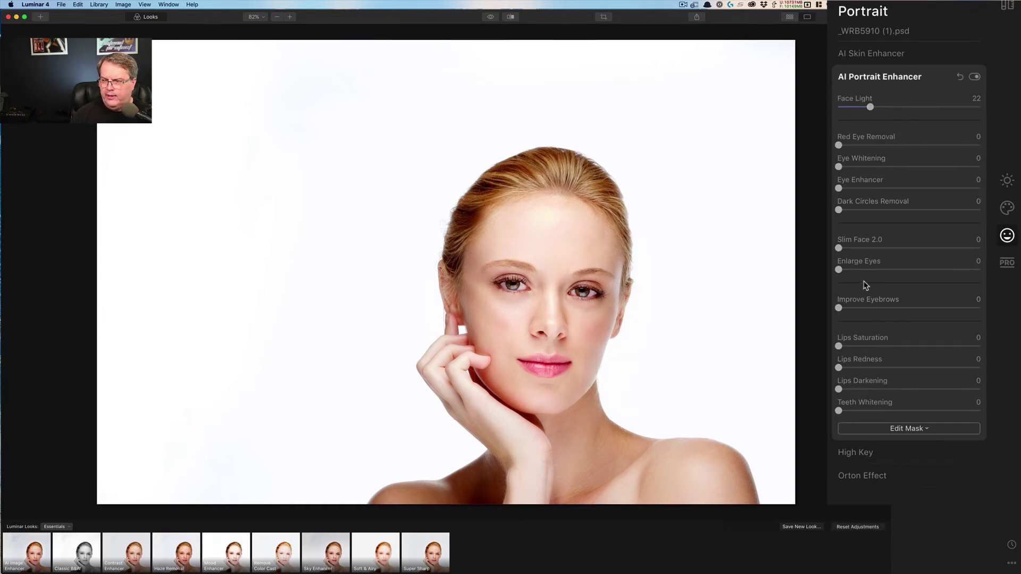
drag(874, 269, 878, 270)
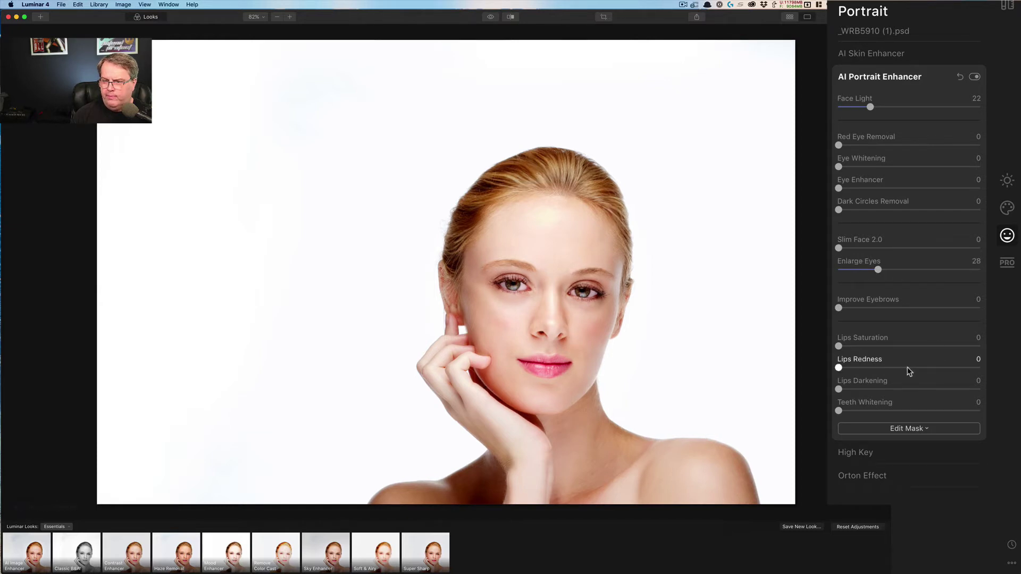
- Apply High Key to the portrait with Amount 67 and Standard High Key 59
click(884, 456)
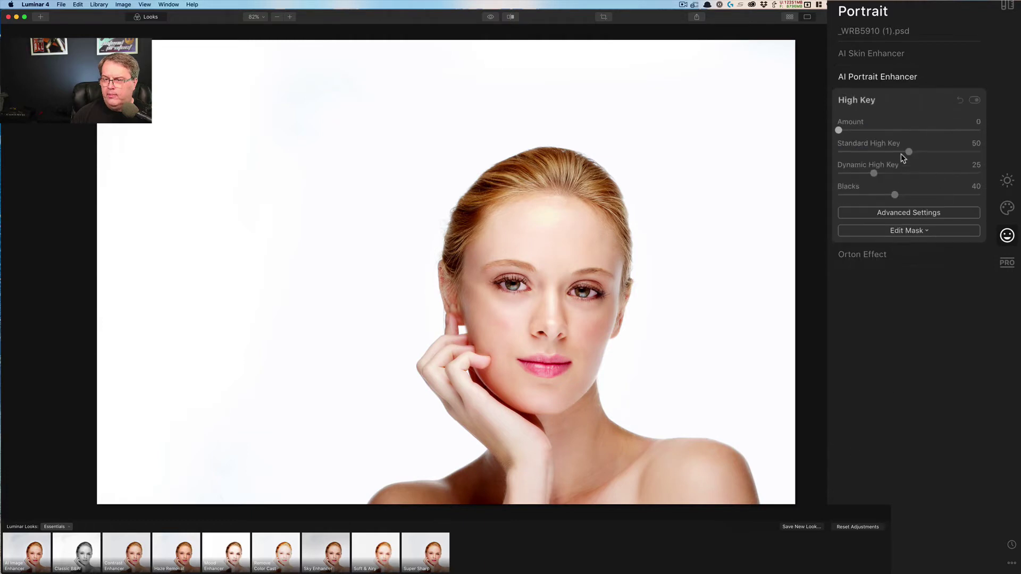
drag(839, 131, 937, 134)
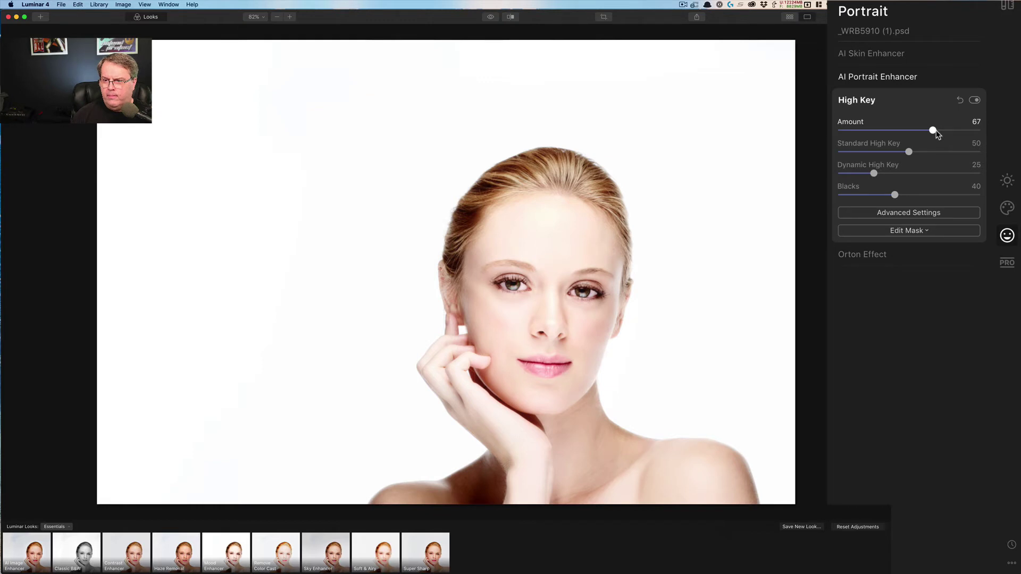
drag(908, 151, 921, 152)
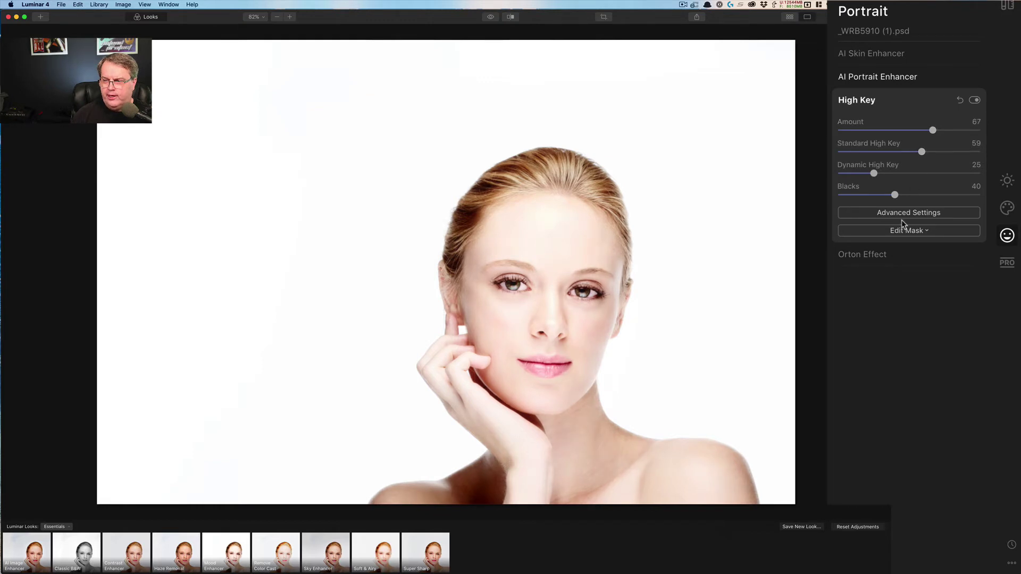
- Set High Key's advanced settings to Glow 74, Contrast 26 and Saturation 29, and compare the portrait with its original
click(902, 215)
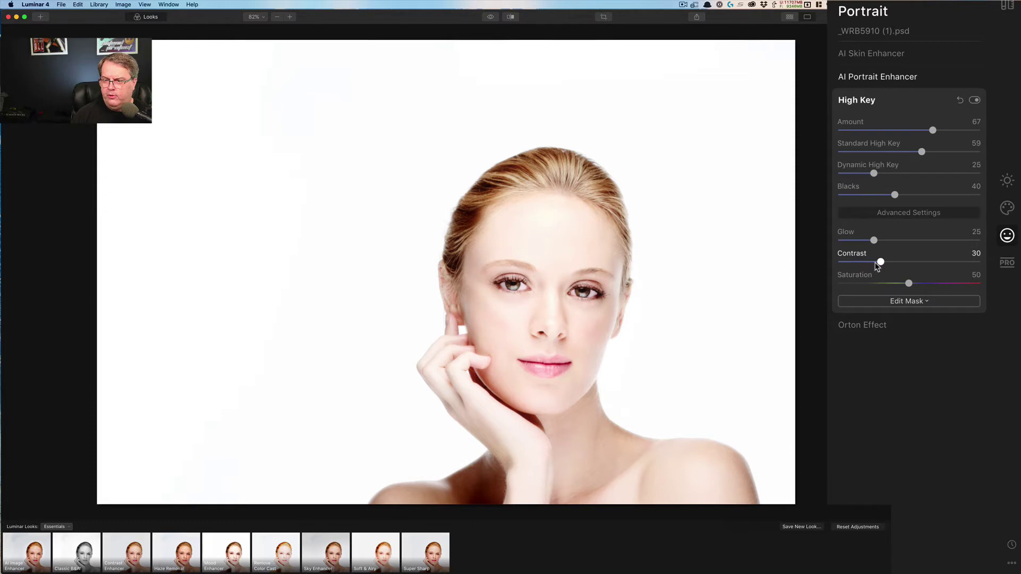
drag(876, 263, 878, 285)
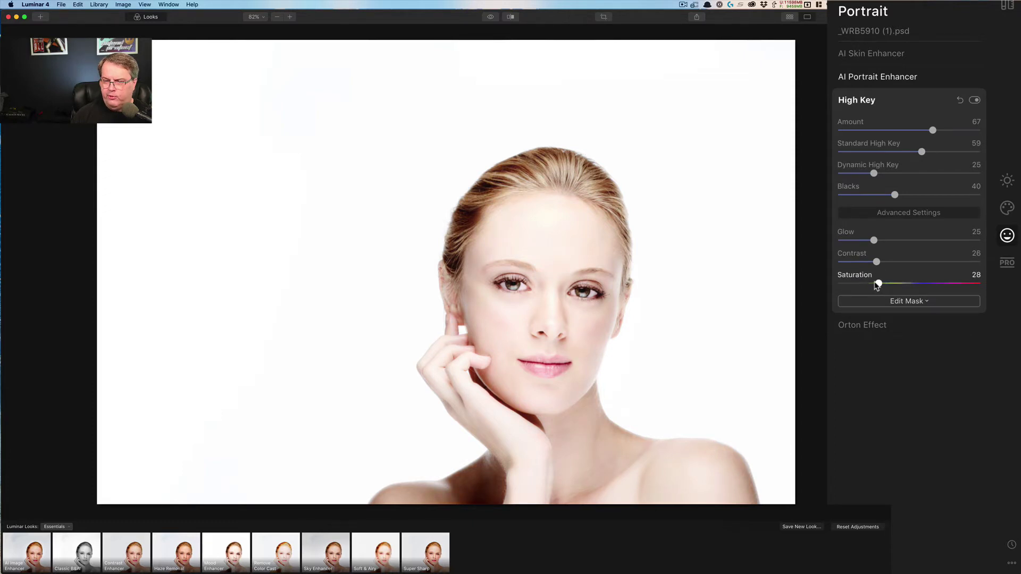
drag(874, 242, 944, 241)
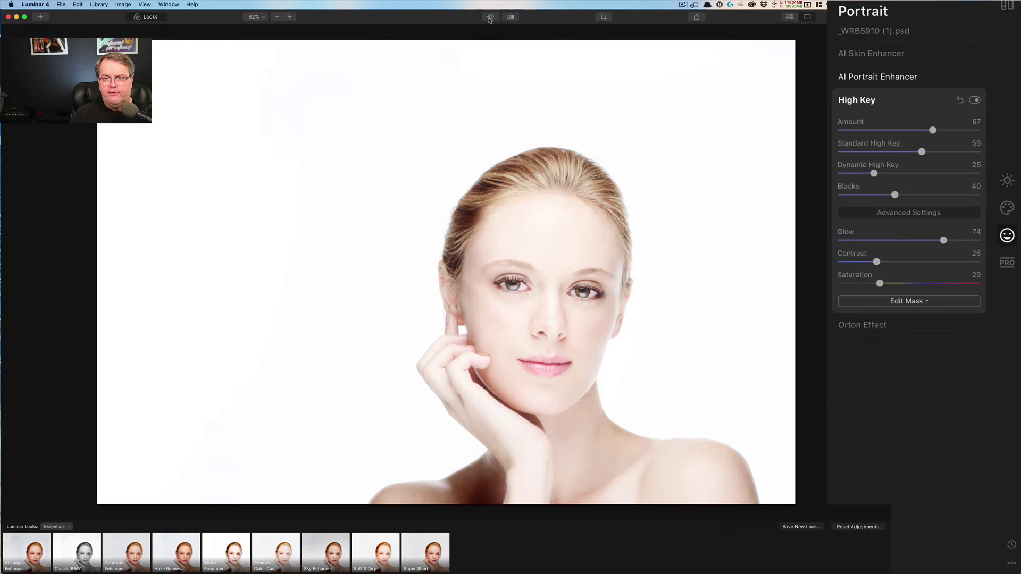
click(489, 18)
click(488, 20)
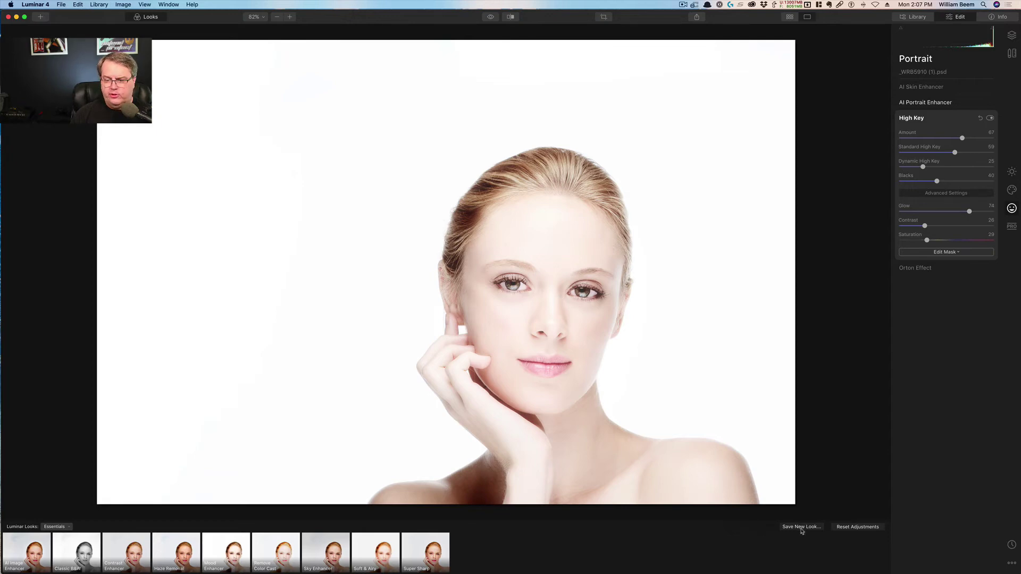
- Save the current adjustments as a new Luminar Look named "Hgh Key Portrait"
click(777, 513)
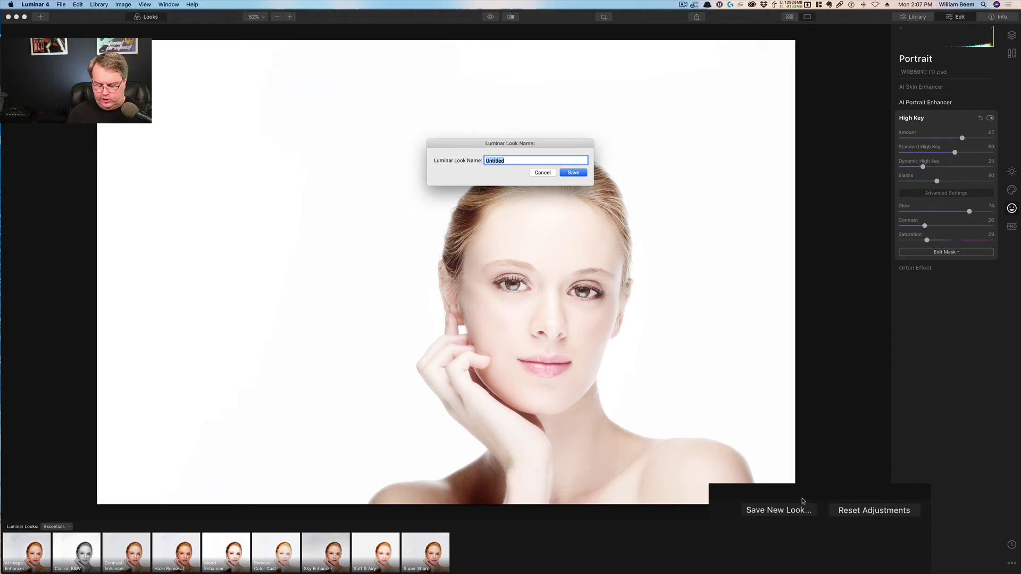
text(Hgh)
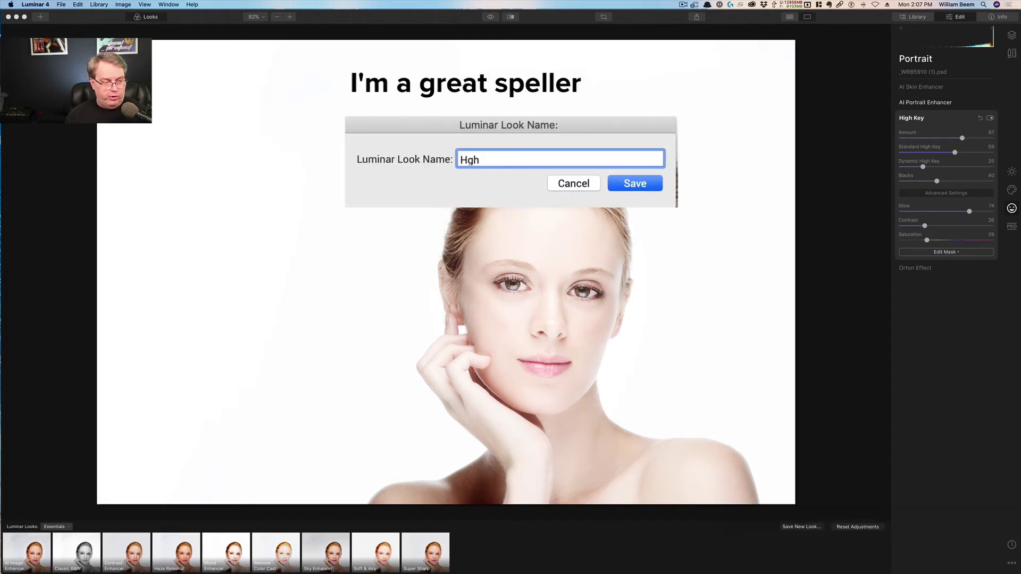
text( Key Port)
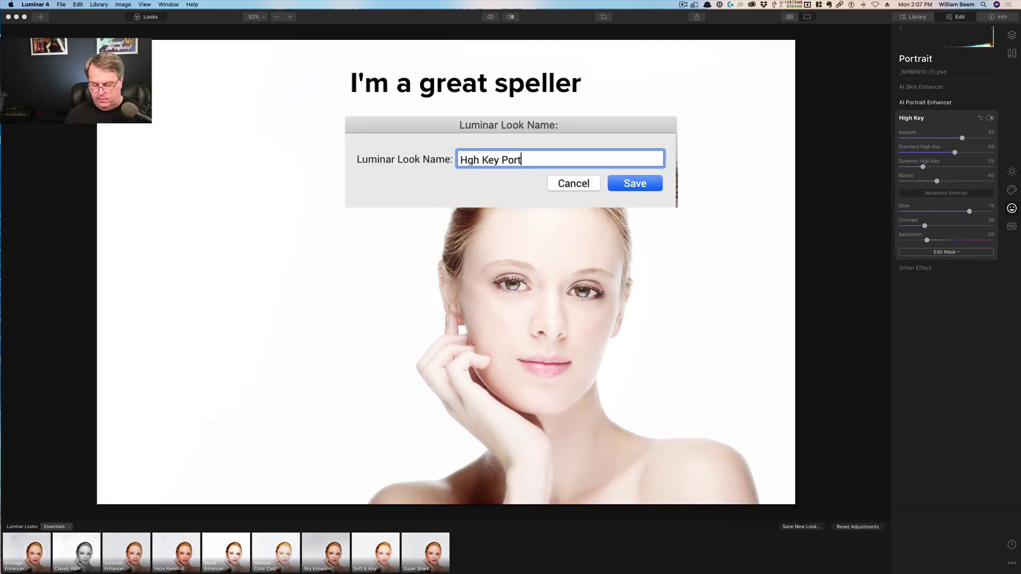
text(rait)
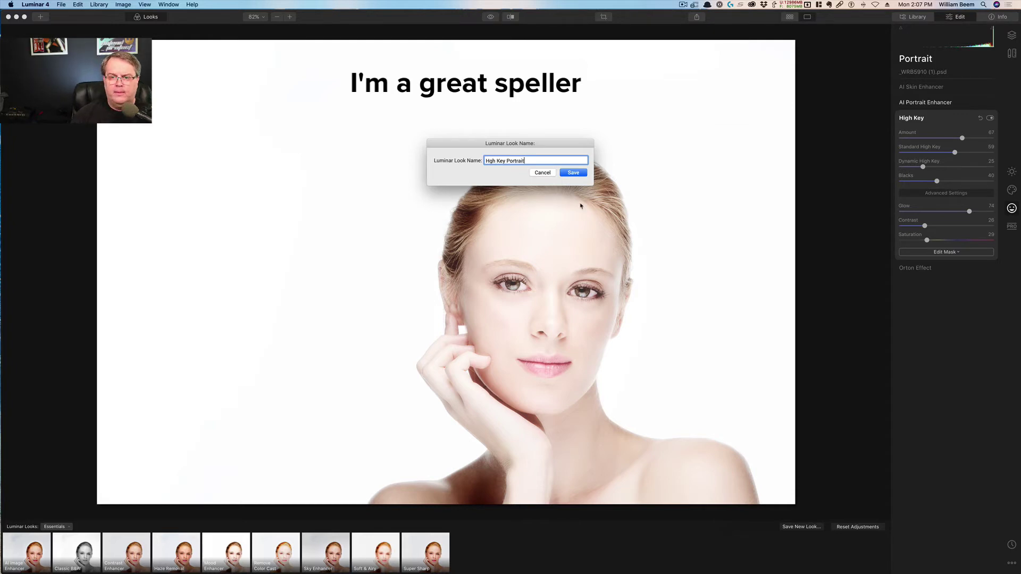
click(575, 177)
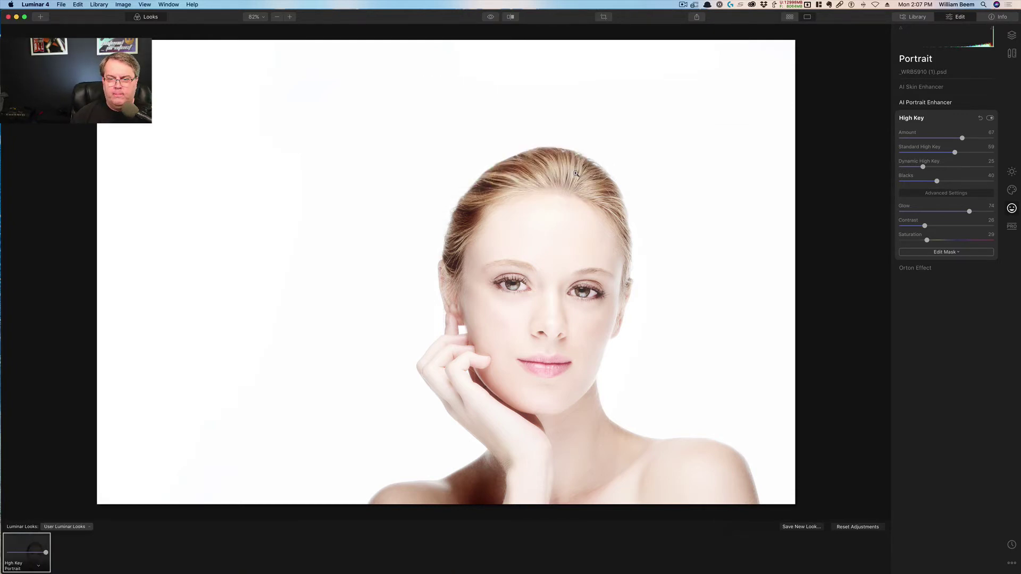
- Reset the portrait's adjustments and apply the saved Hgh Key Portrait look from User Luminar Looks
click(1011, 564)
click(968, 518)
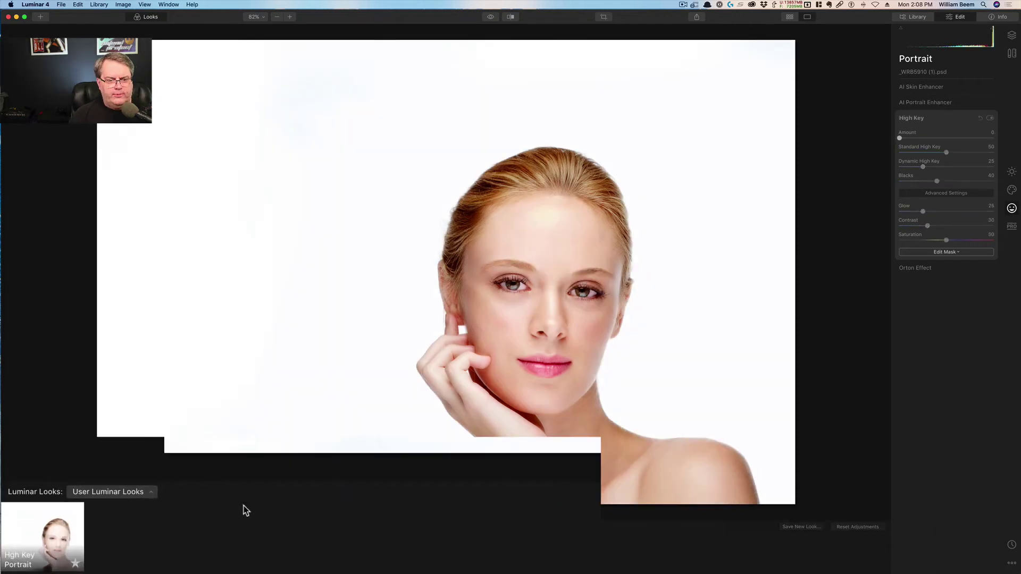
click(65, 549)
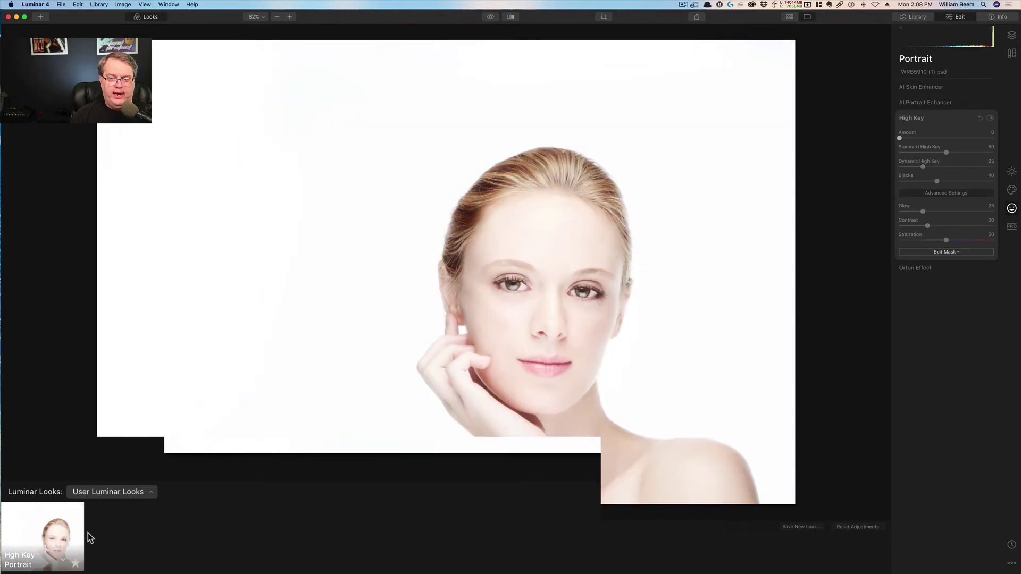
click(35, 539)
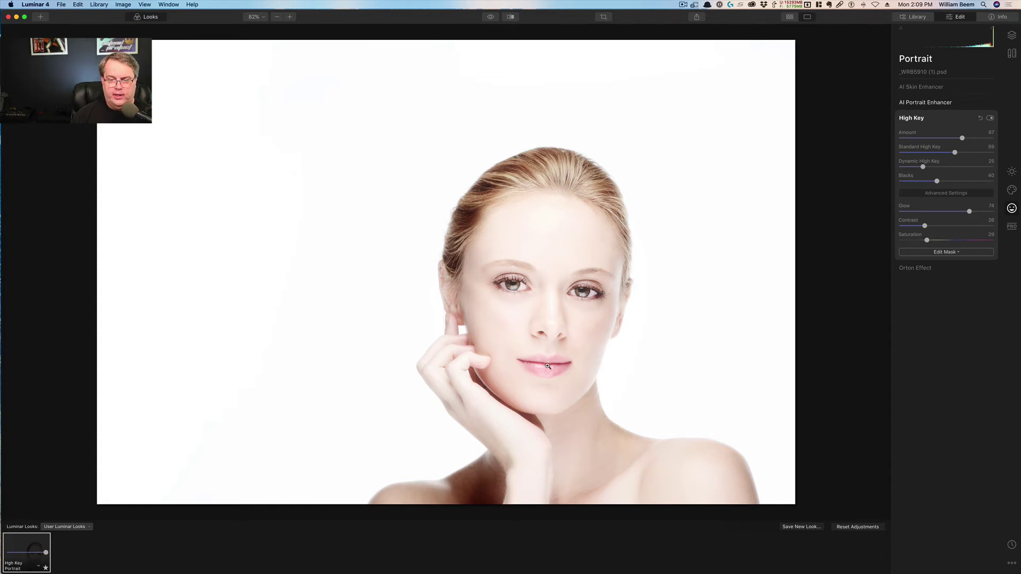
- Erase the High Key effect from both eyes and the lips with a size 52 mask brush, checking coverage with the mask overlay
click(966, 252)
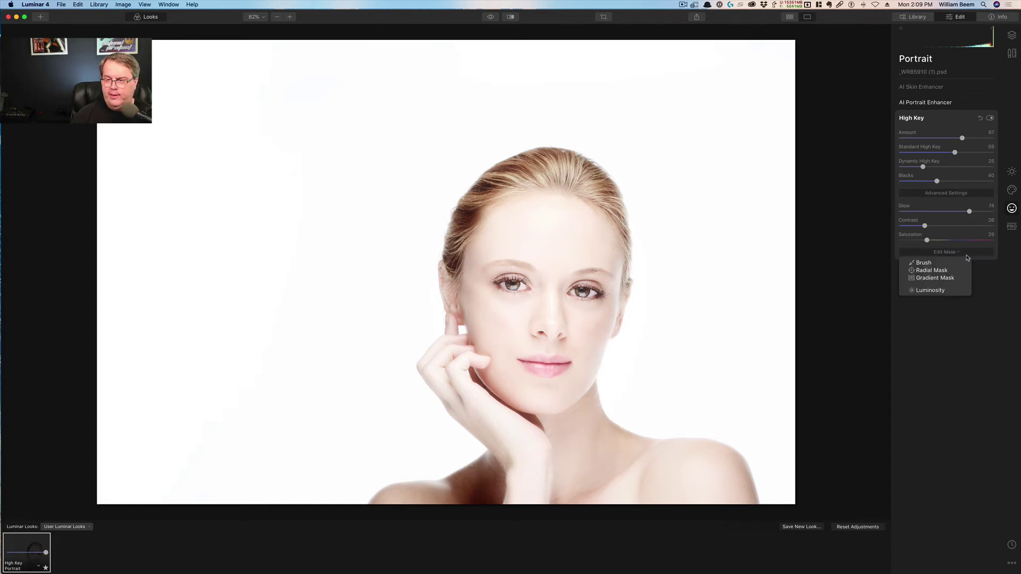
click(932, 263)
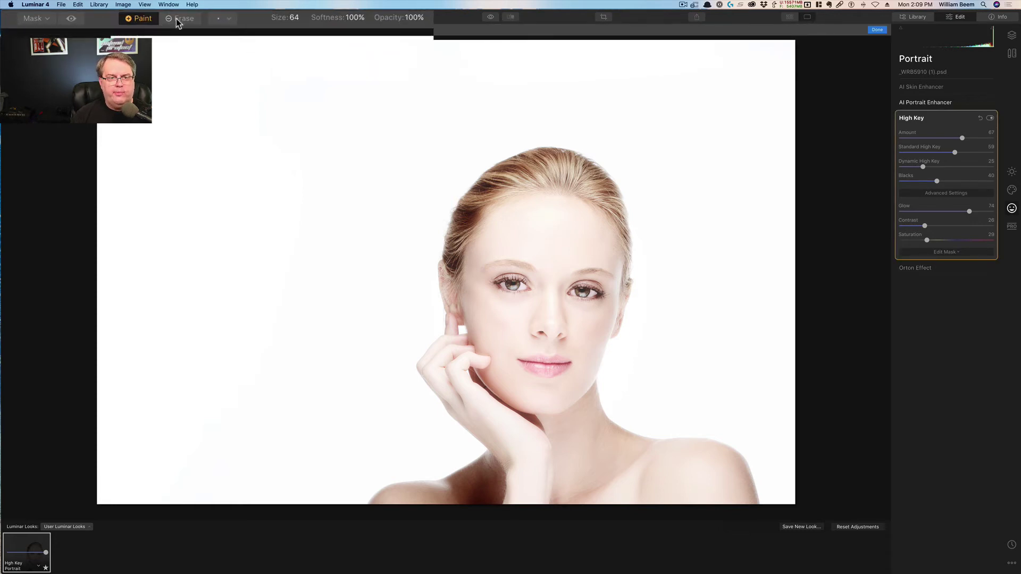
click(175, 19)
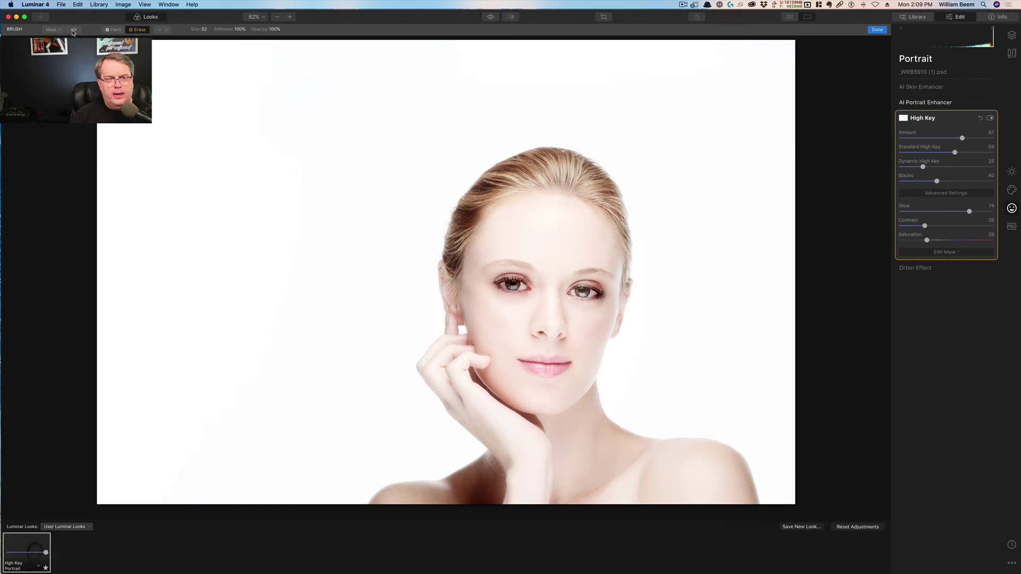
click(74, 30)
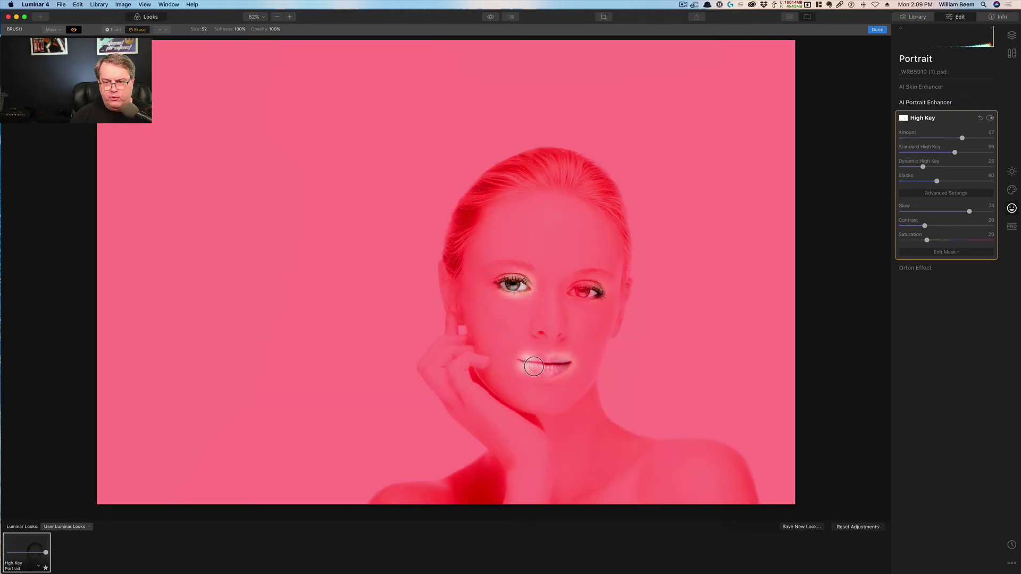
drag(534, 365, 563, 366)
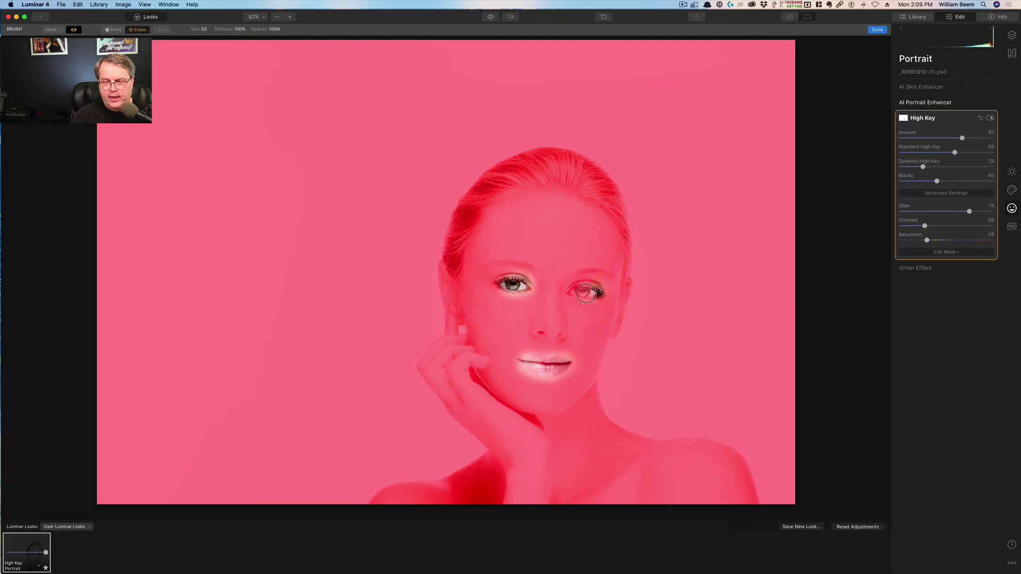
drag(586, 294, 577, 292)
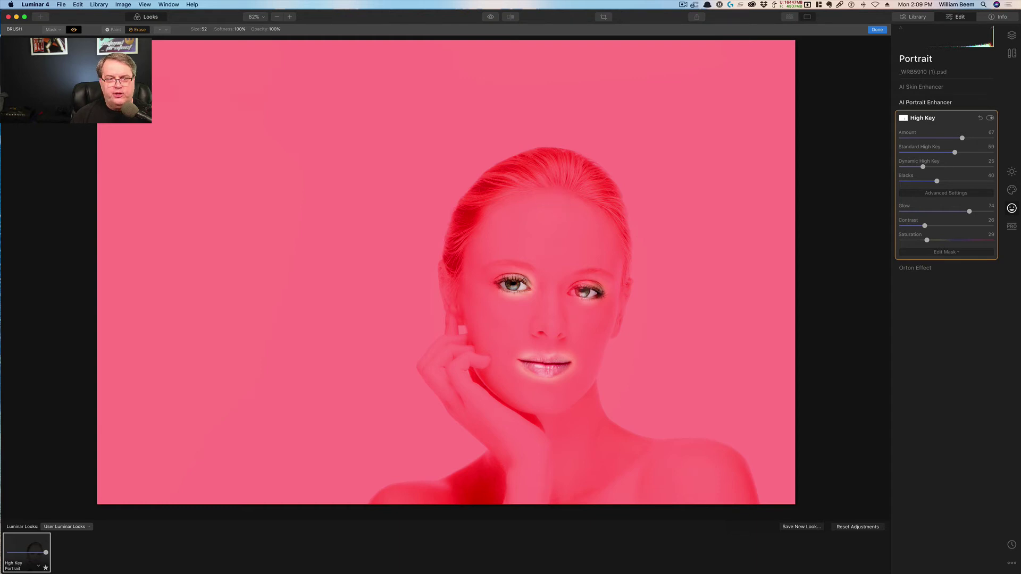
click(74, 30)
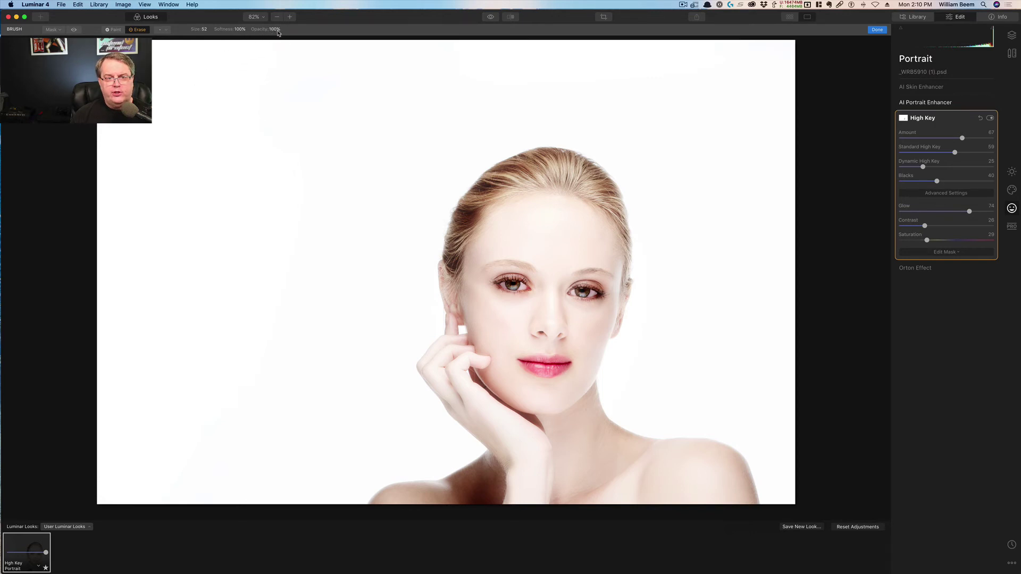
- Paint the High Key effect partially back over the lips with the mask brush at 50% opacity
mouse_move(524, 43)
mouse_down()
mouse_move(468, 43)
mouse_move(484, 44)
mouse_up()
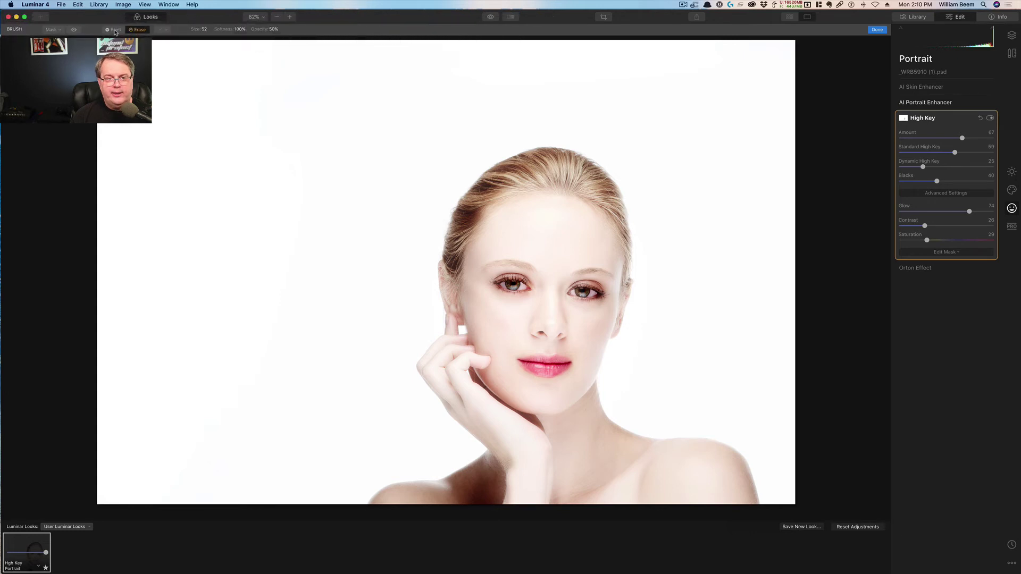
click(114, 30)
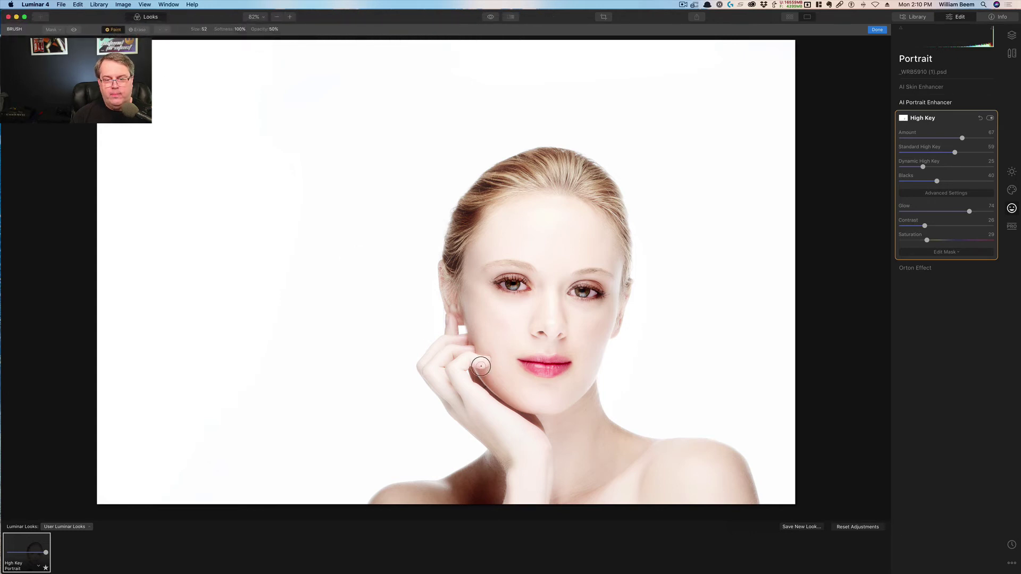
click(563, 363)
drag(563, 363, 521, 366)
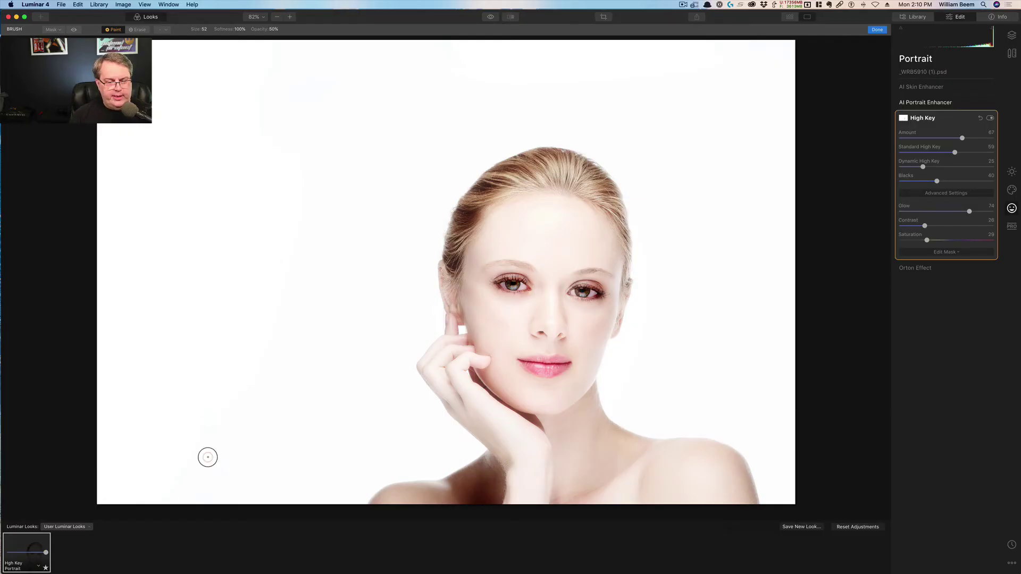
- Open the Luminar Marketplace in the browser through Get More Luminar Looks and examine the Signature Looks on offer
click(89, 528)
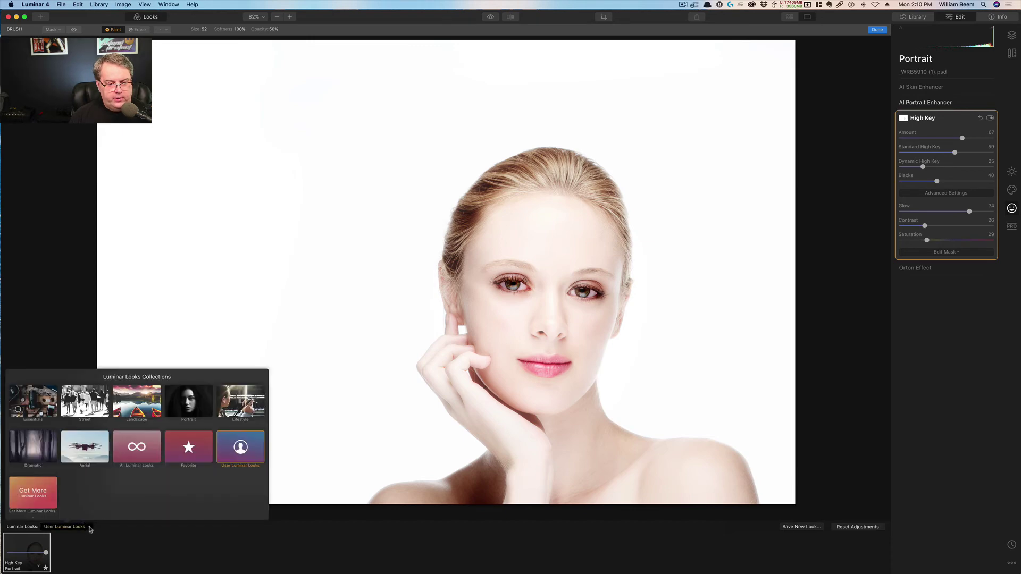
click(31, 497)
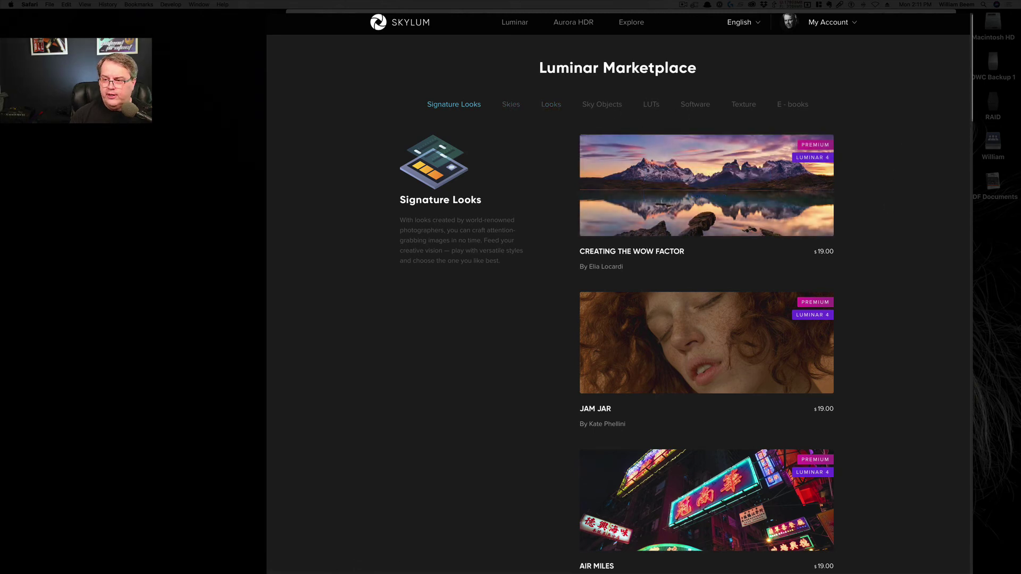
scroll(707, 293, down, 5)
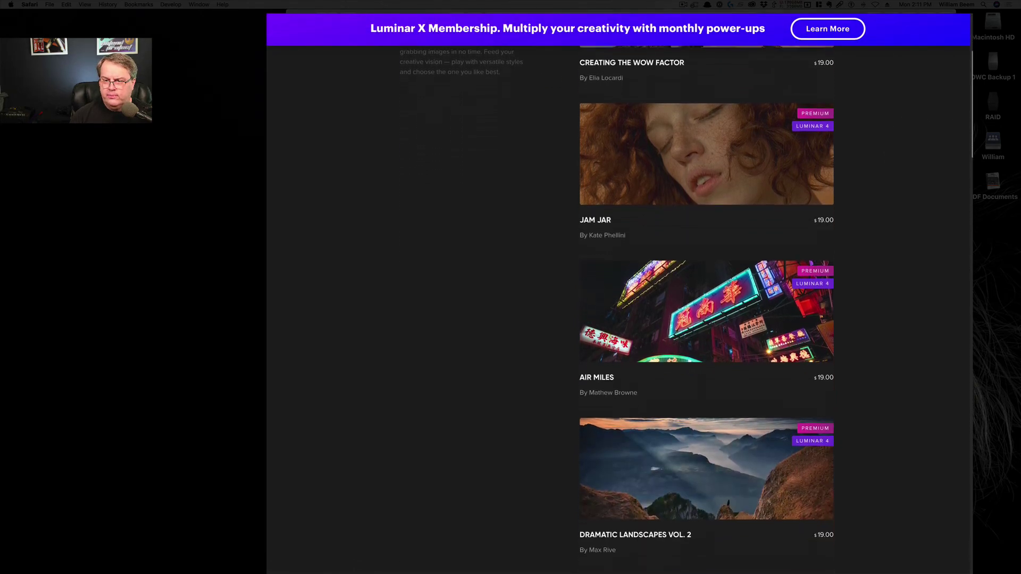
scroll(706, 292, down, 4)
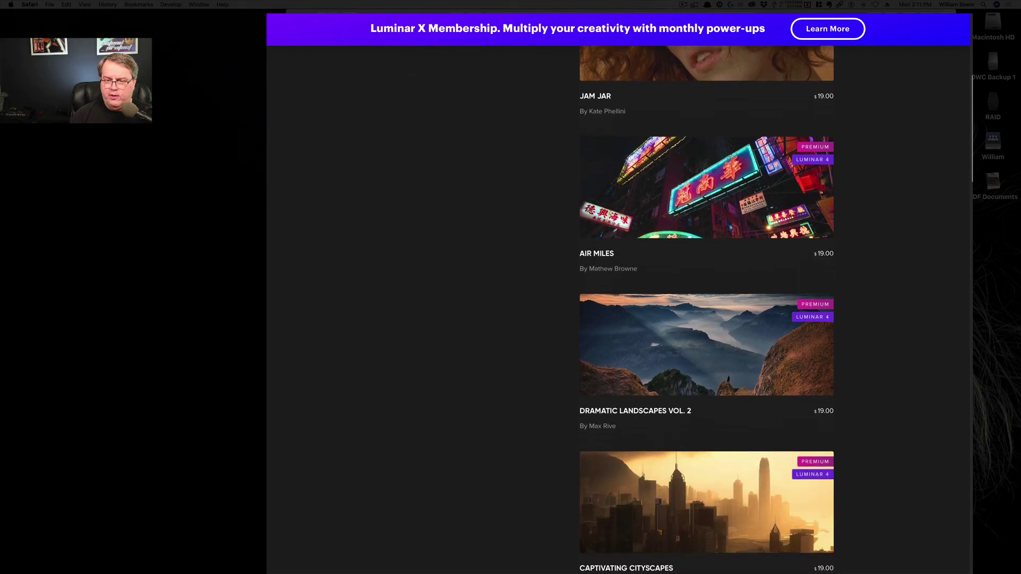
scroll(969, 207, down, 5)
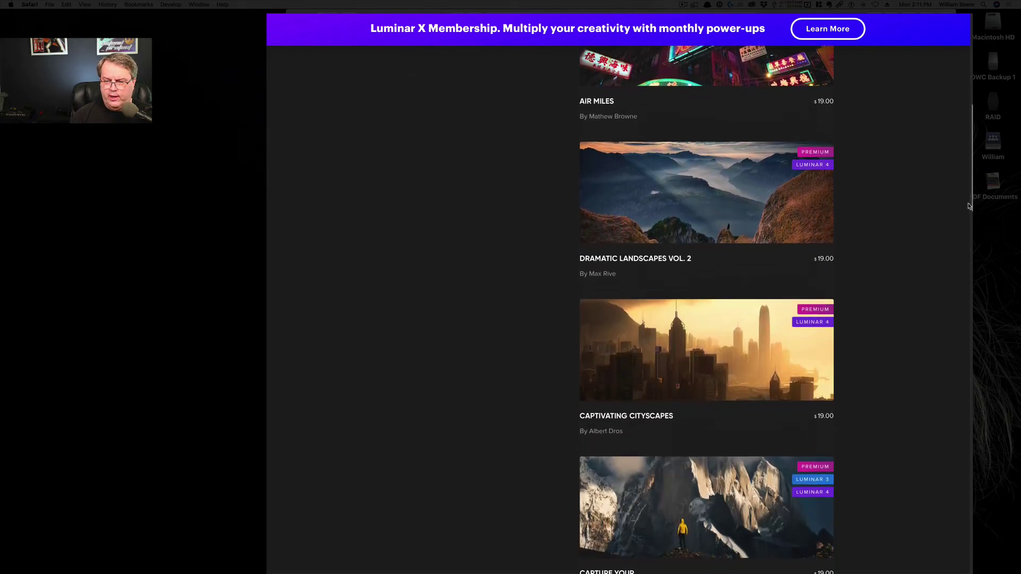
drag(969, 205, 956, 256)
mouse_move(691, 242)
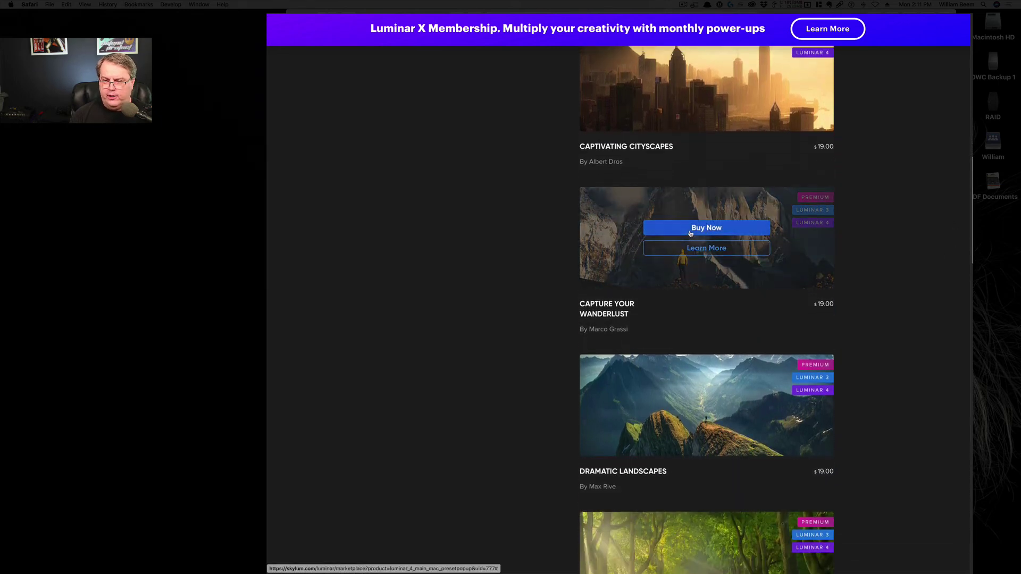
click(688, 229)
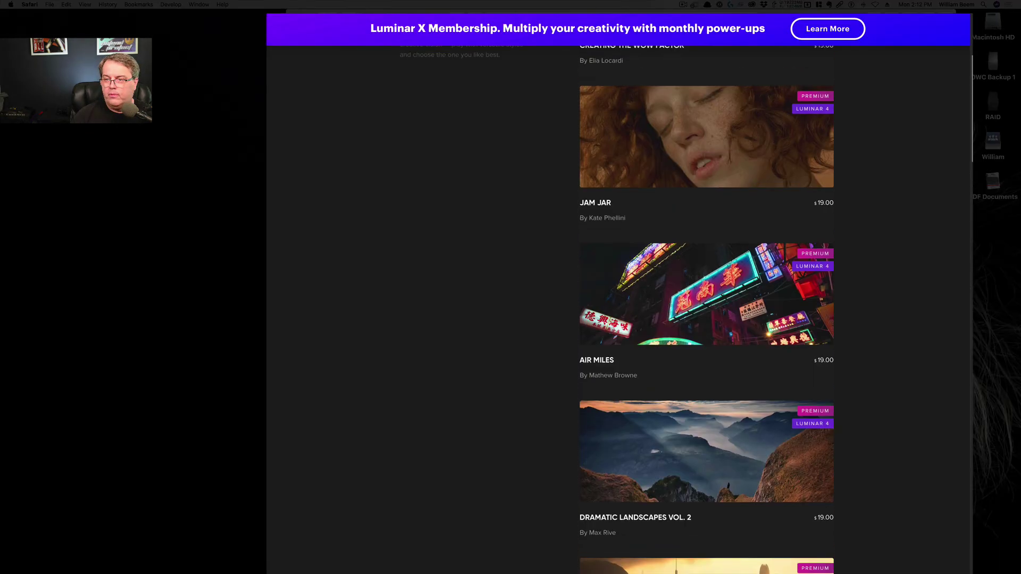
- Browse the premium and free packs in the marketplace's Looks category
scroll(616, 293, up, 5)
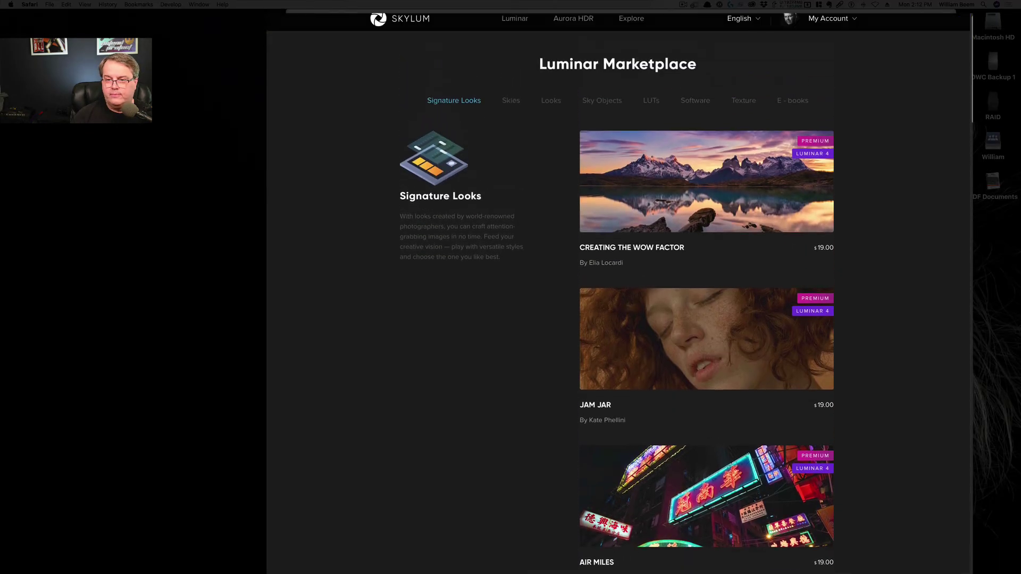
click(553, 109)
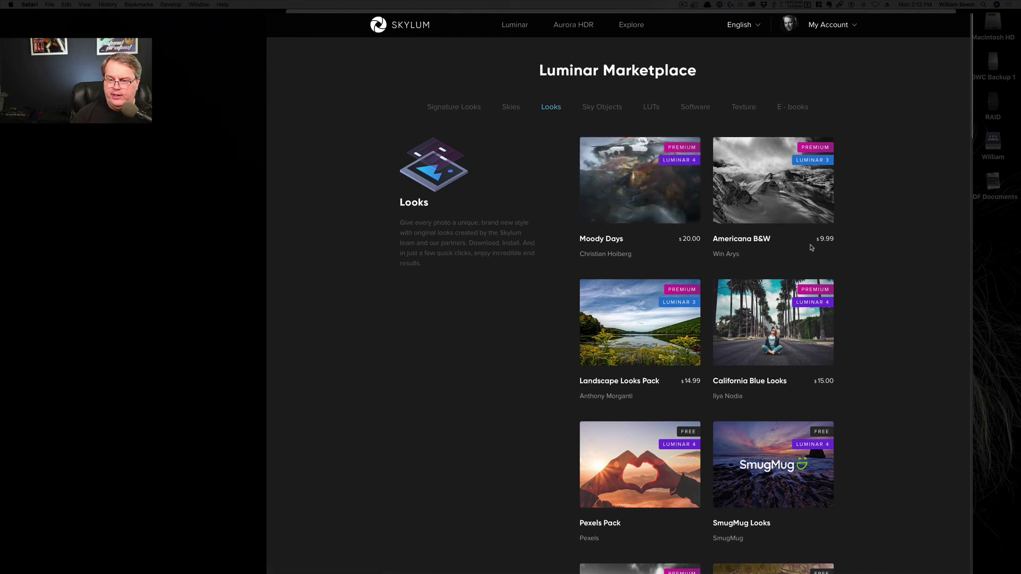
mouse_move(779, 363)
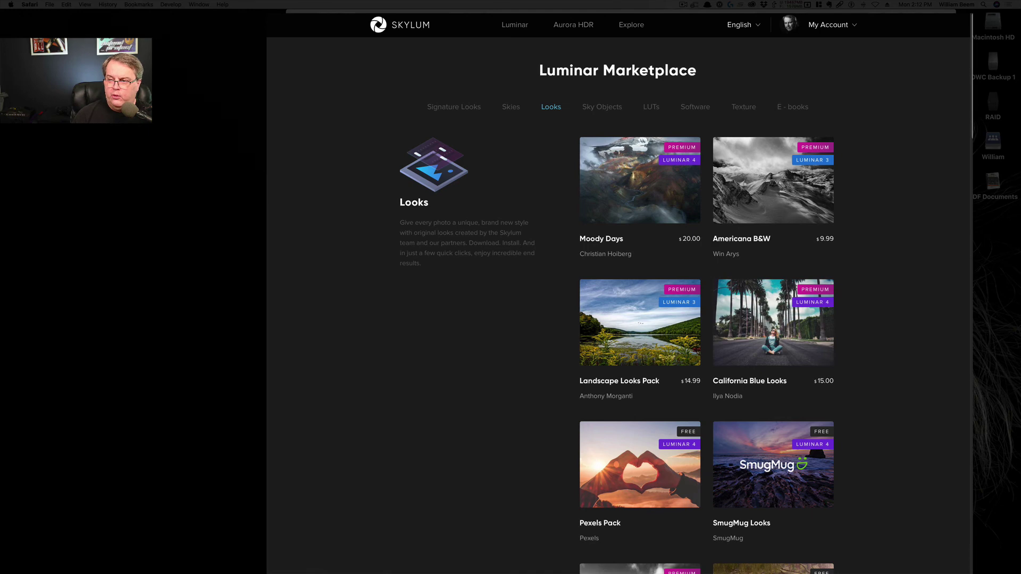
scroll(974, 174, down, 5)
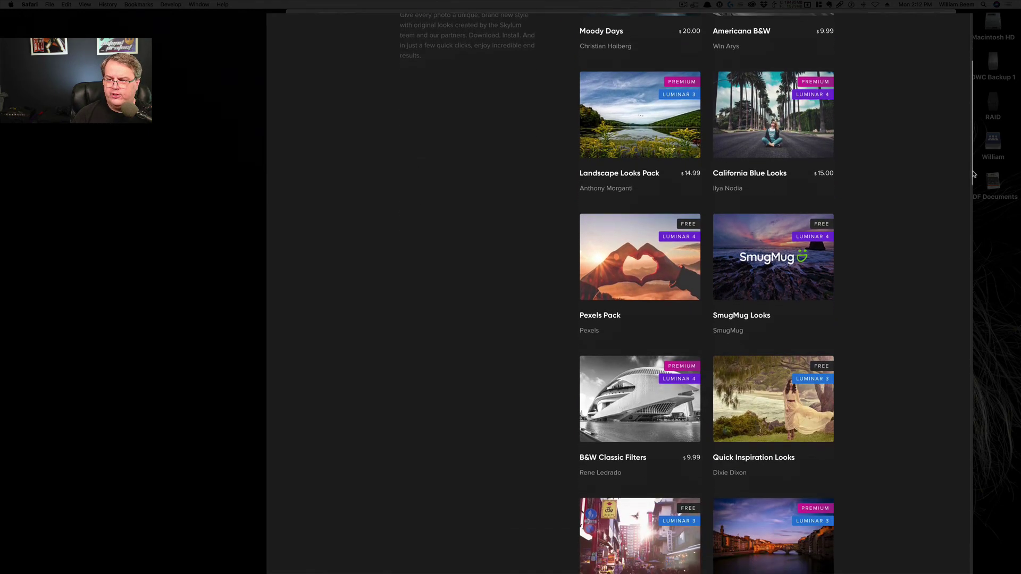
scroll(974, 174, down, 1)
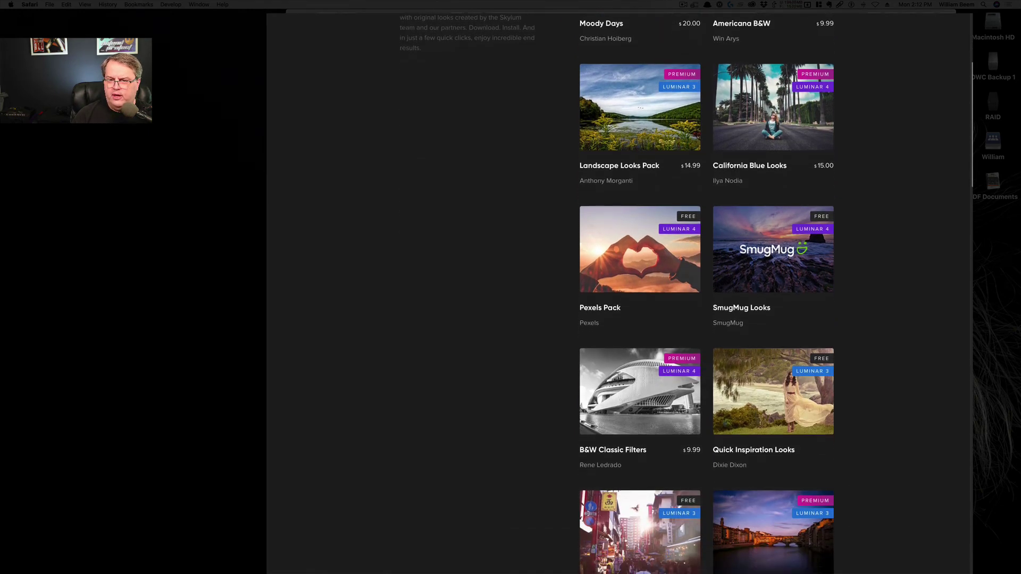
scroll(643, 133, up, 2)
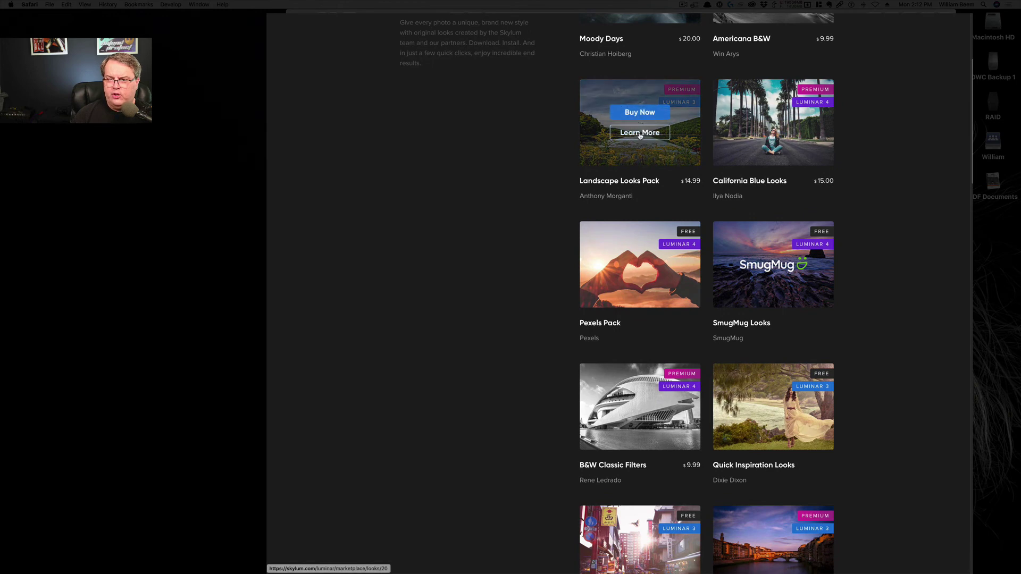
- Open the Landscape Looks Pack's details and view its before-and-after sample images
click(643, 133)
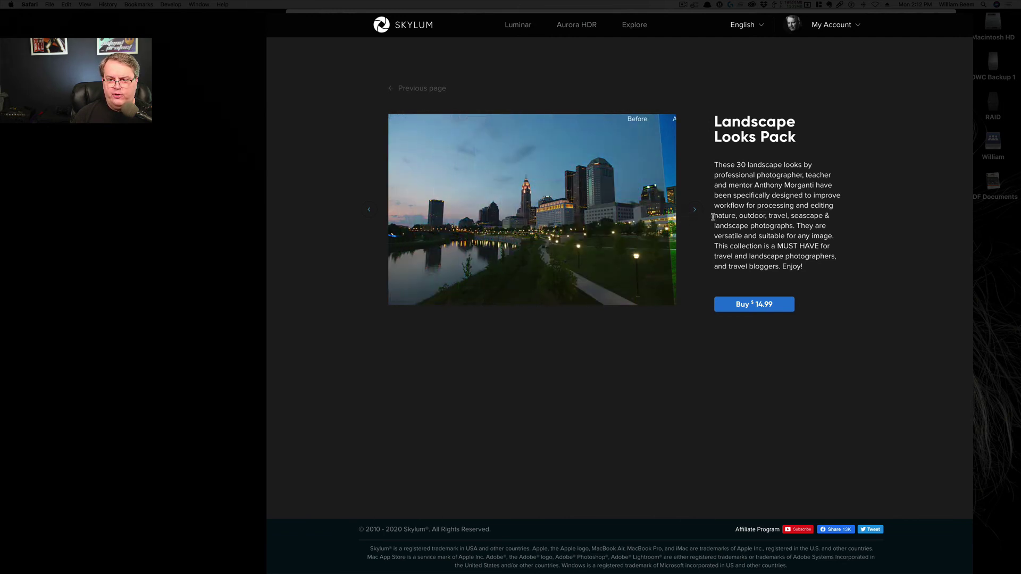
click(695, 211)
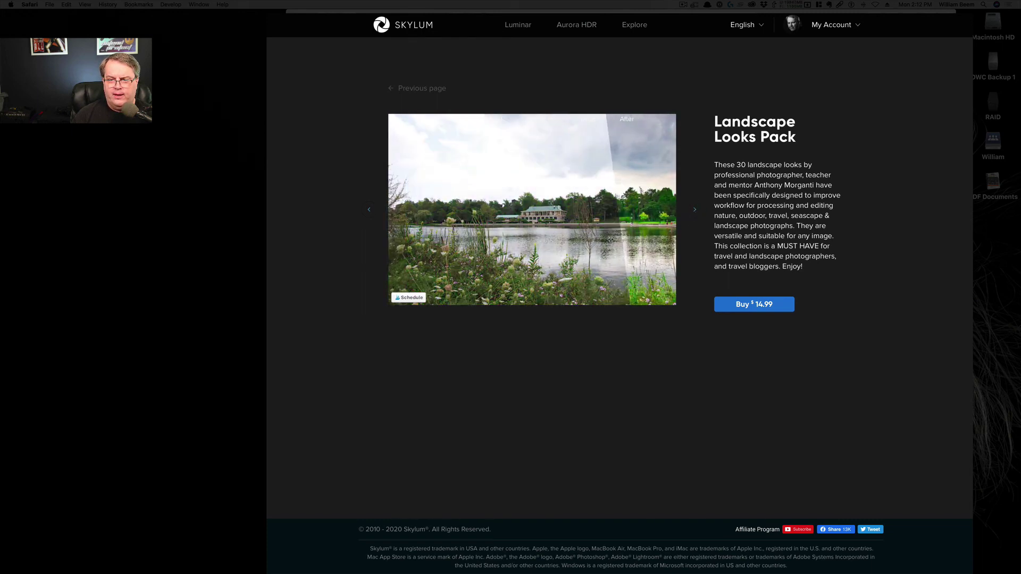
click(692, 210)
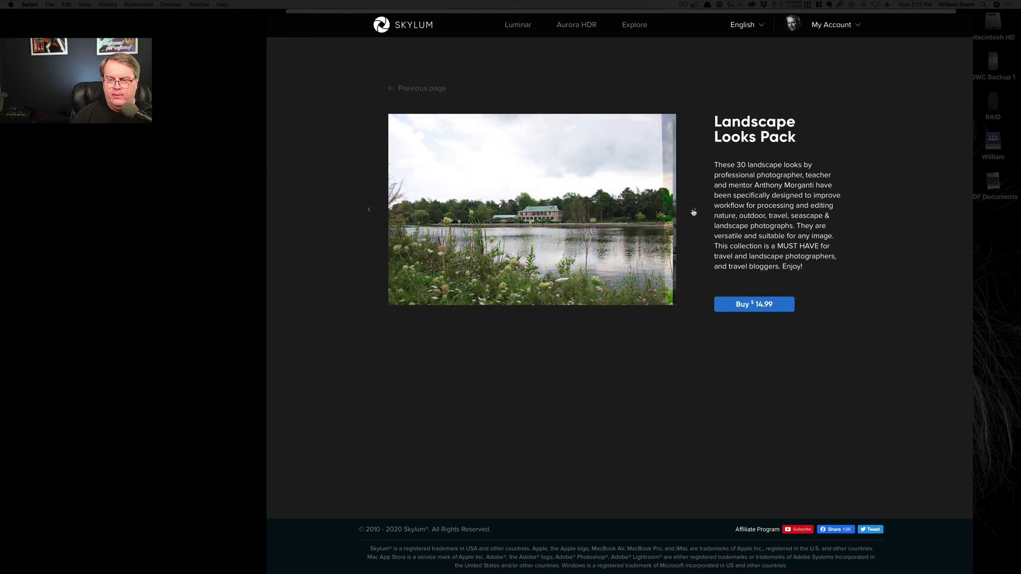